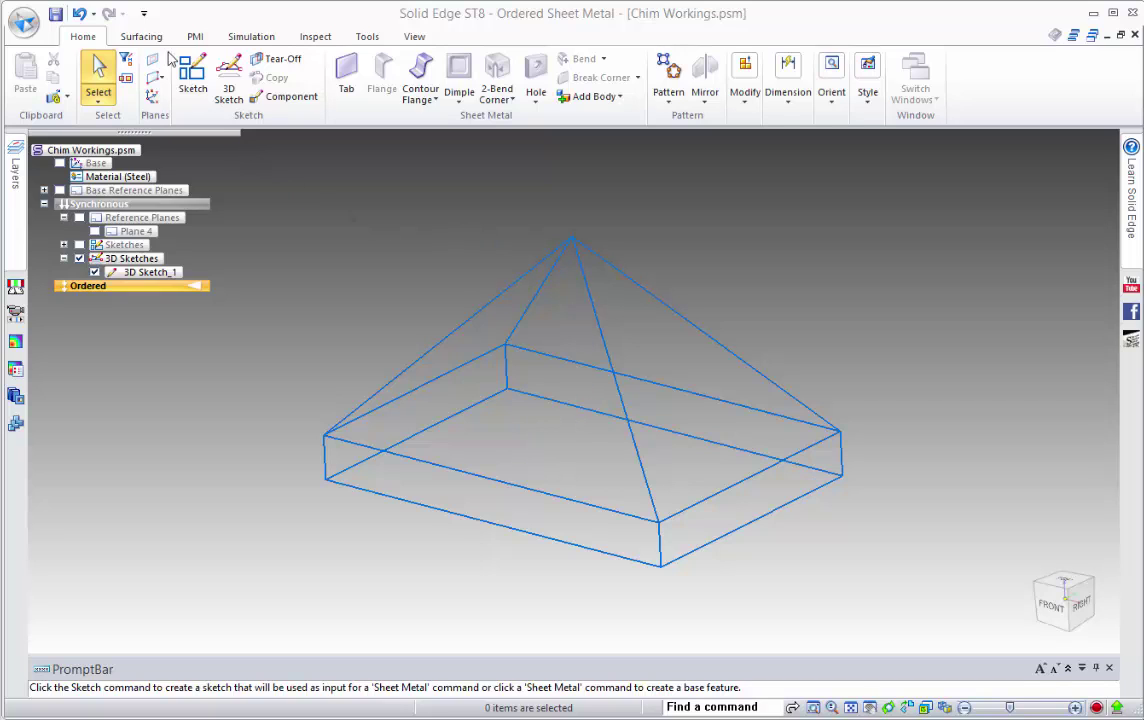
Step: Create a Bounded surface (Bound 1) from the three edges of the first sloping roof face
click(141, 37)
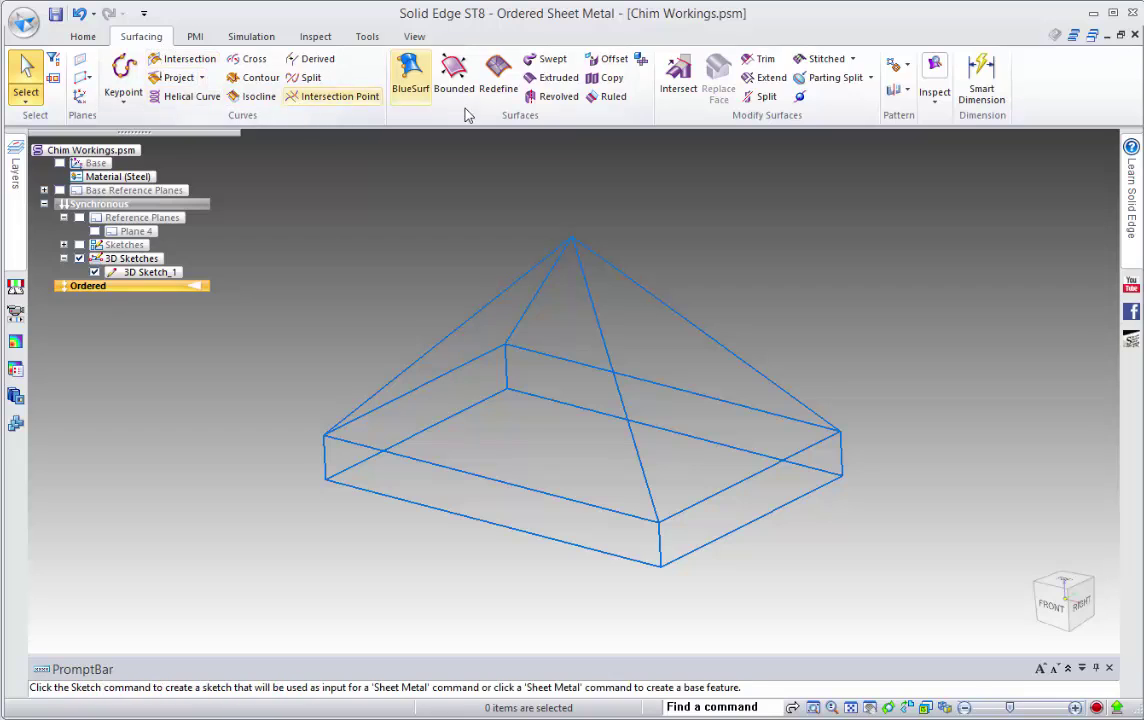
click(454, 72)
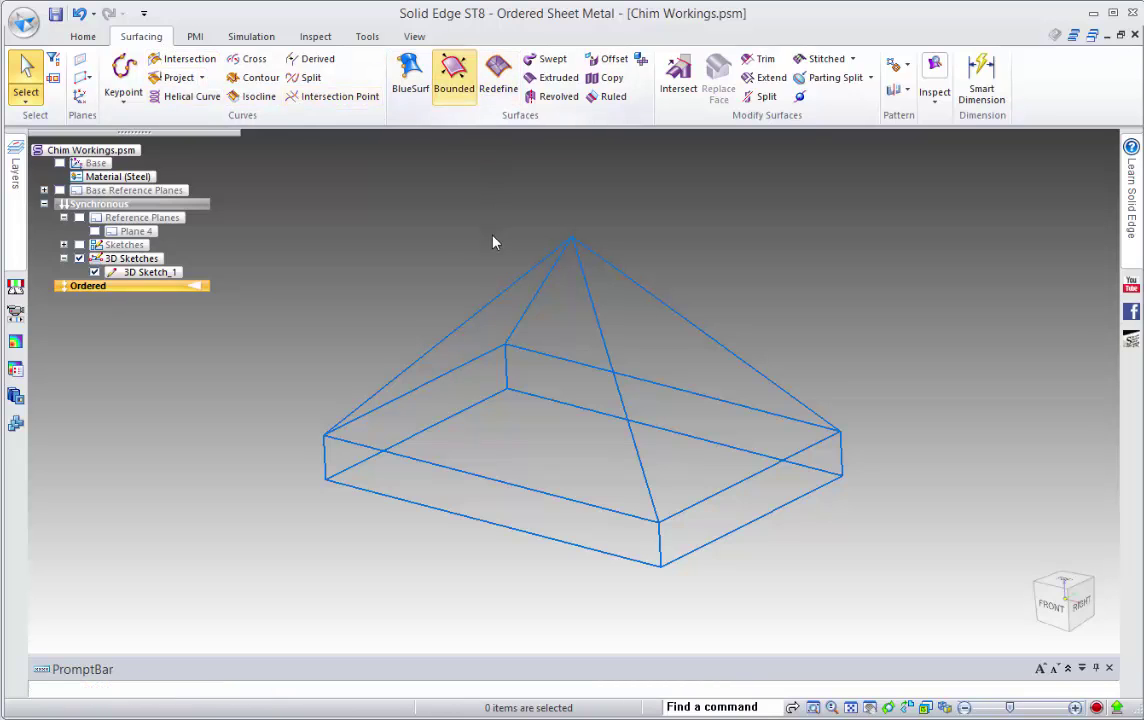
click(540, 290)
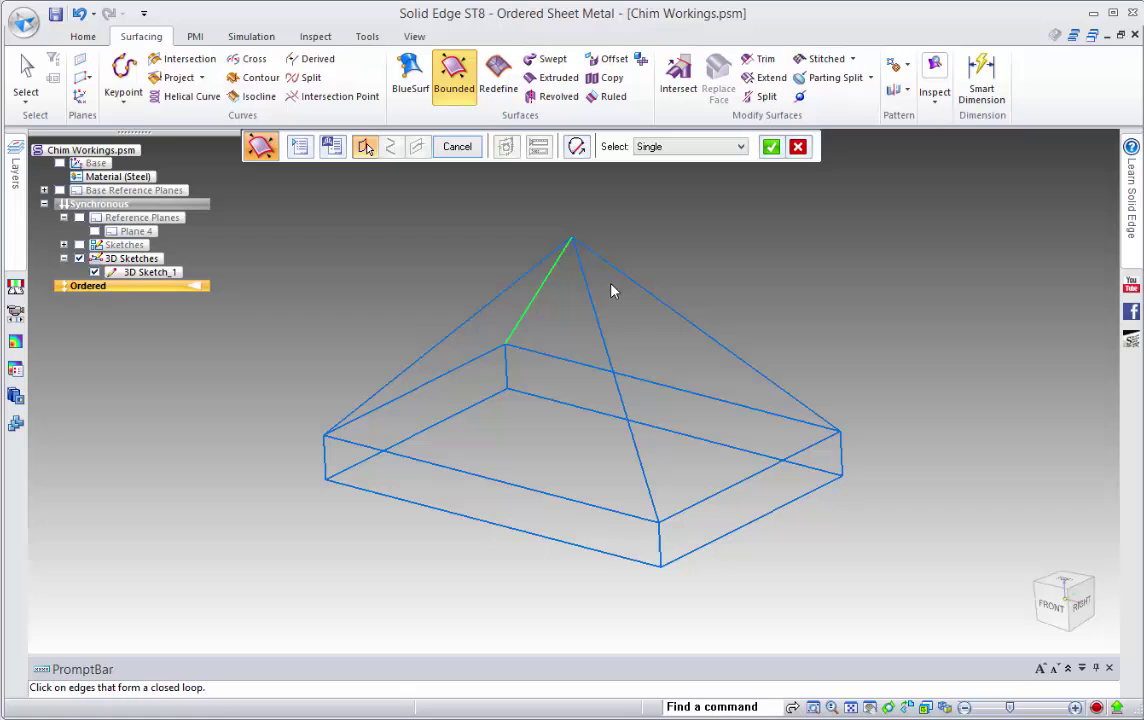
click(620, 272)
click(643, 381)
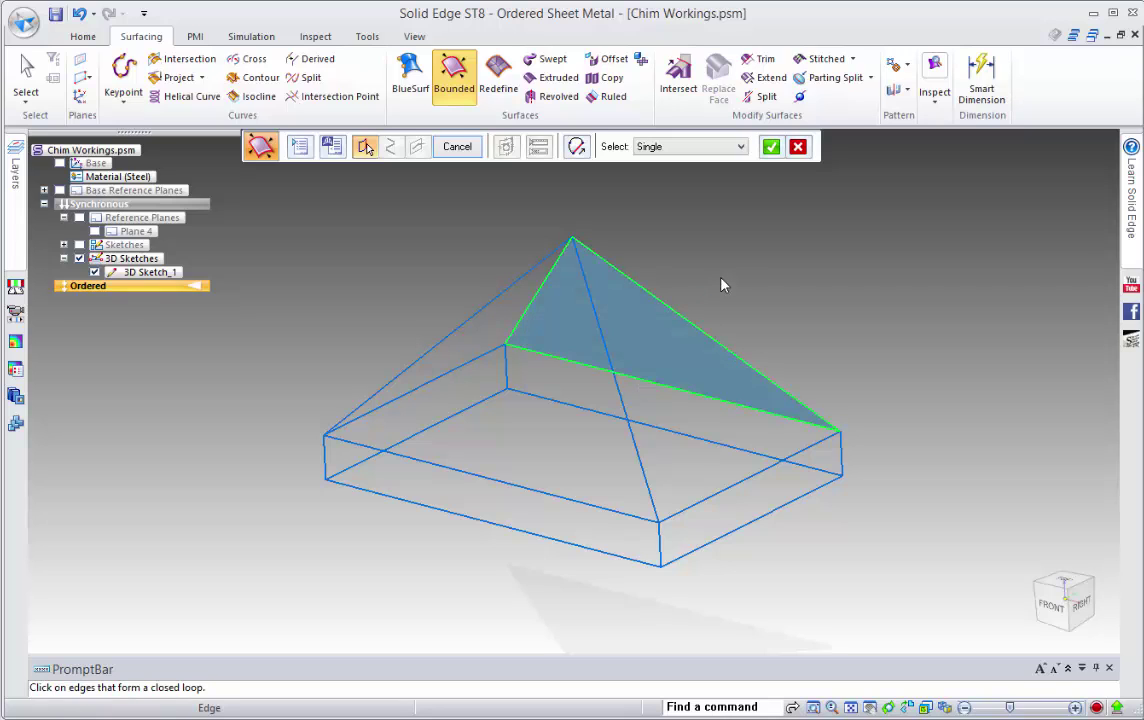
right_click(737, 268)
right_click(737, 268)
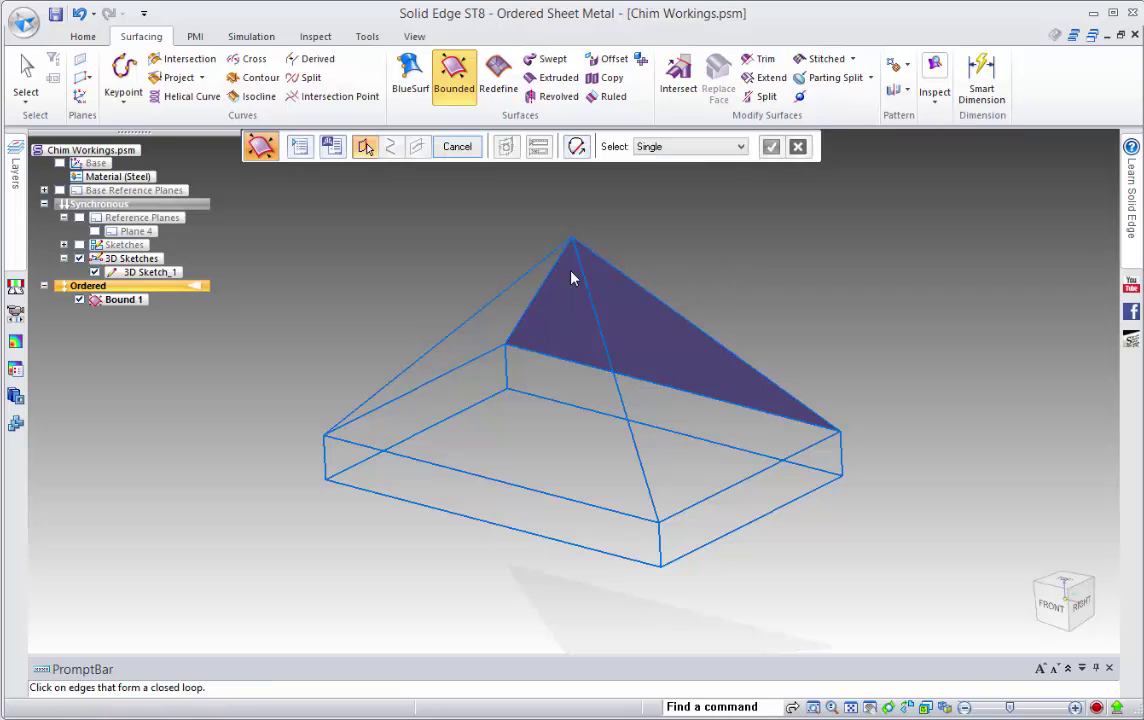
Step: Fill the left roof face with a second bounded surface, Bound 2
click(511, 290)
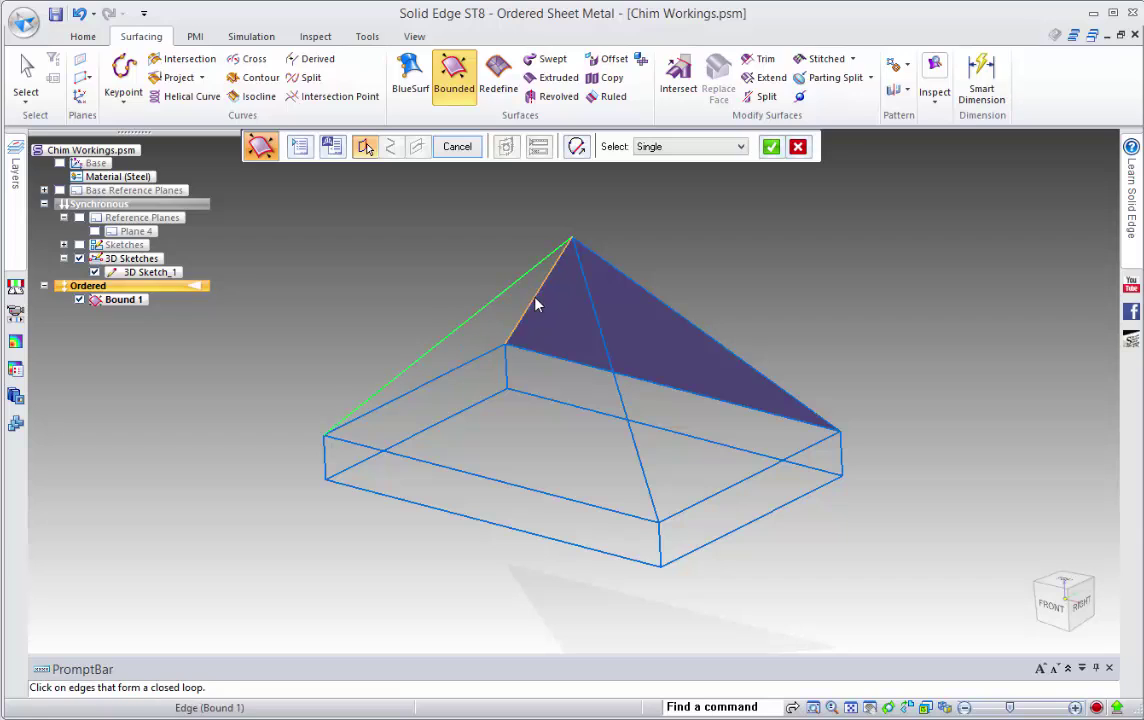
right_click(363, 284)
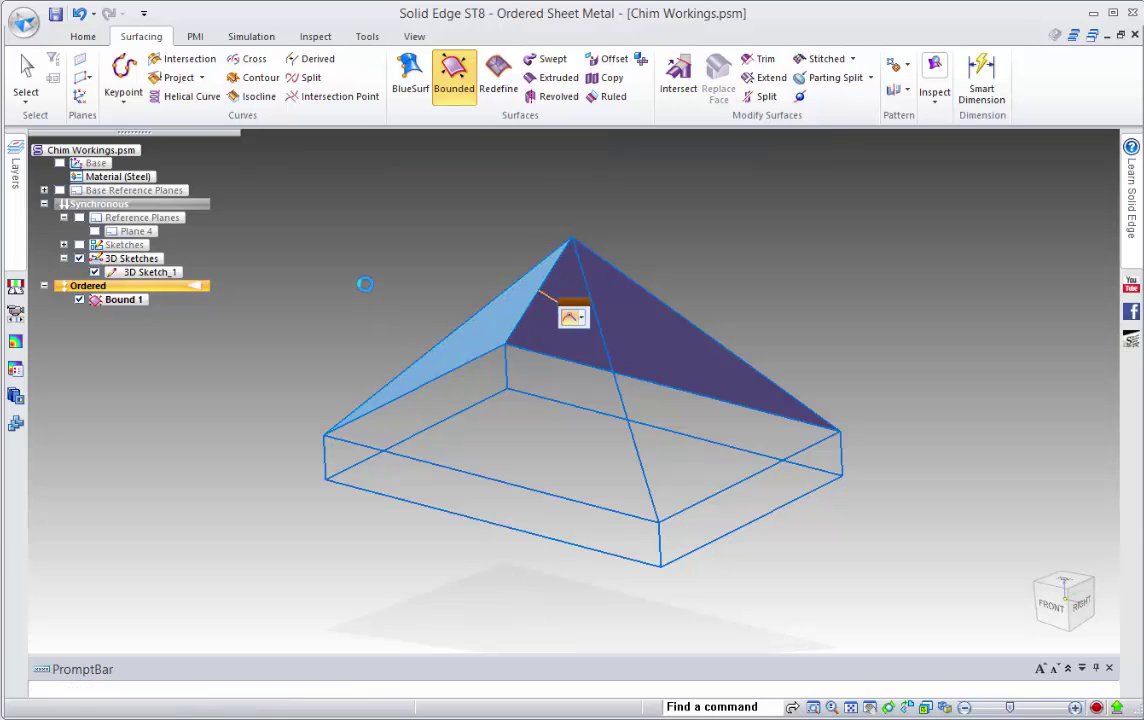
right_click(625, 402)
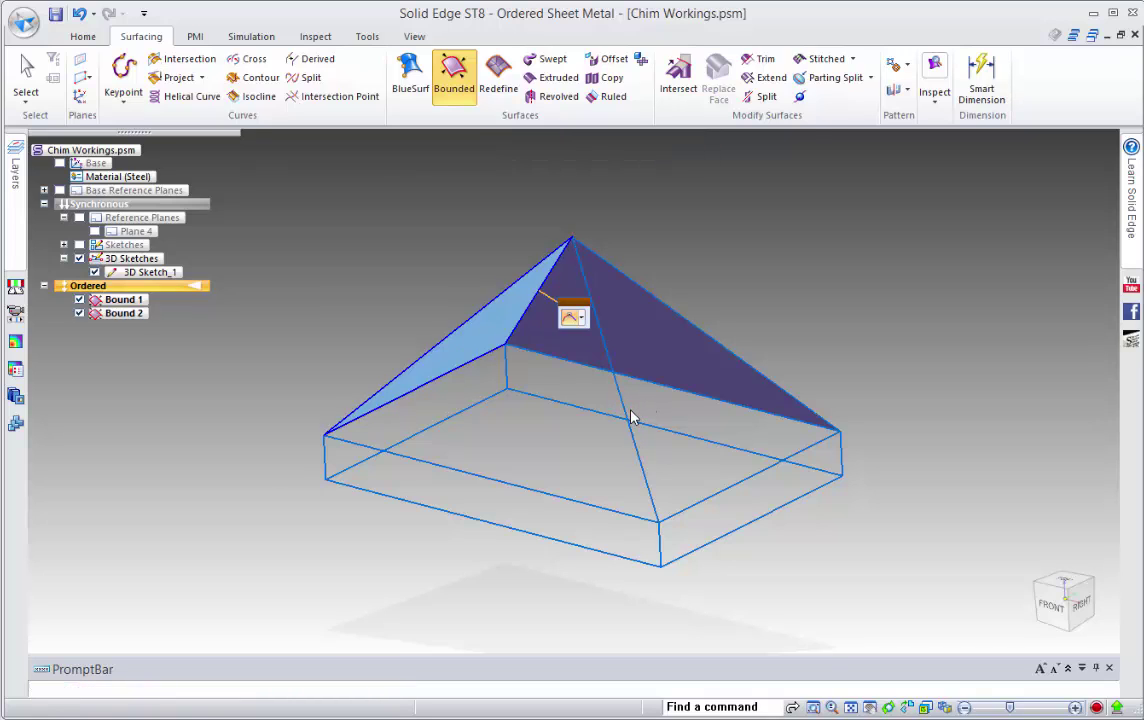
Step: Fill the front-right roof face with Bound 3 from its diagonal, slope and box edges
click(630, 416)
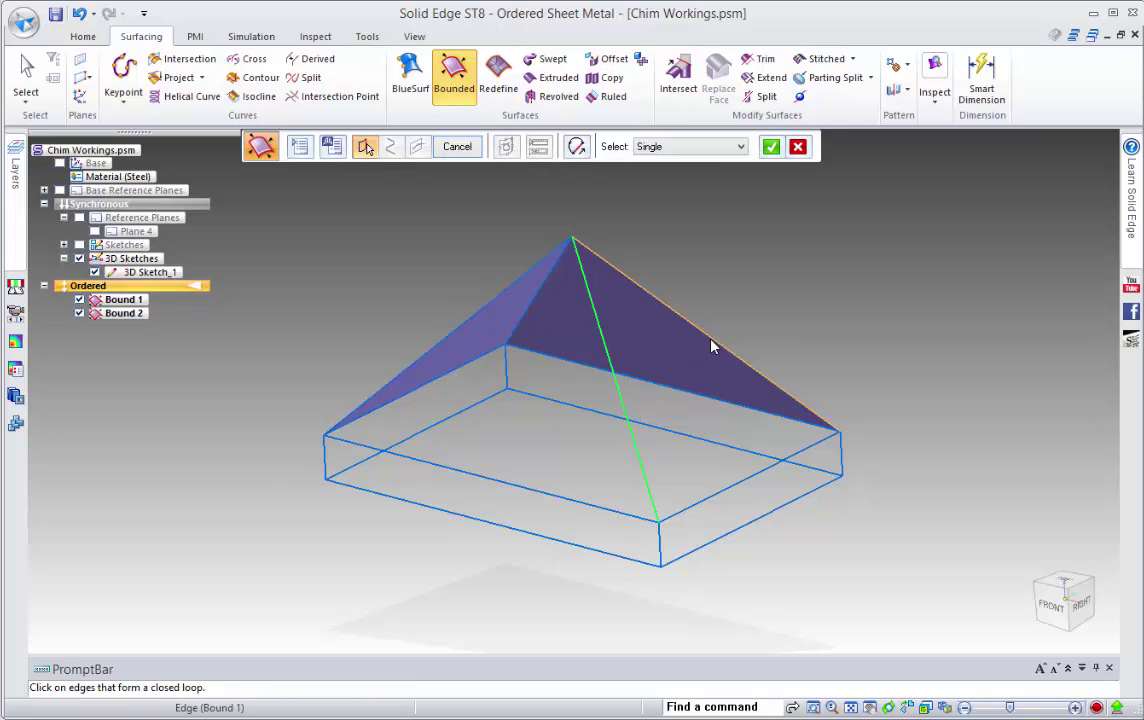
click(712, 340)
click(733, 486)
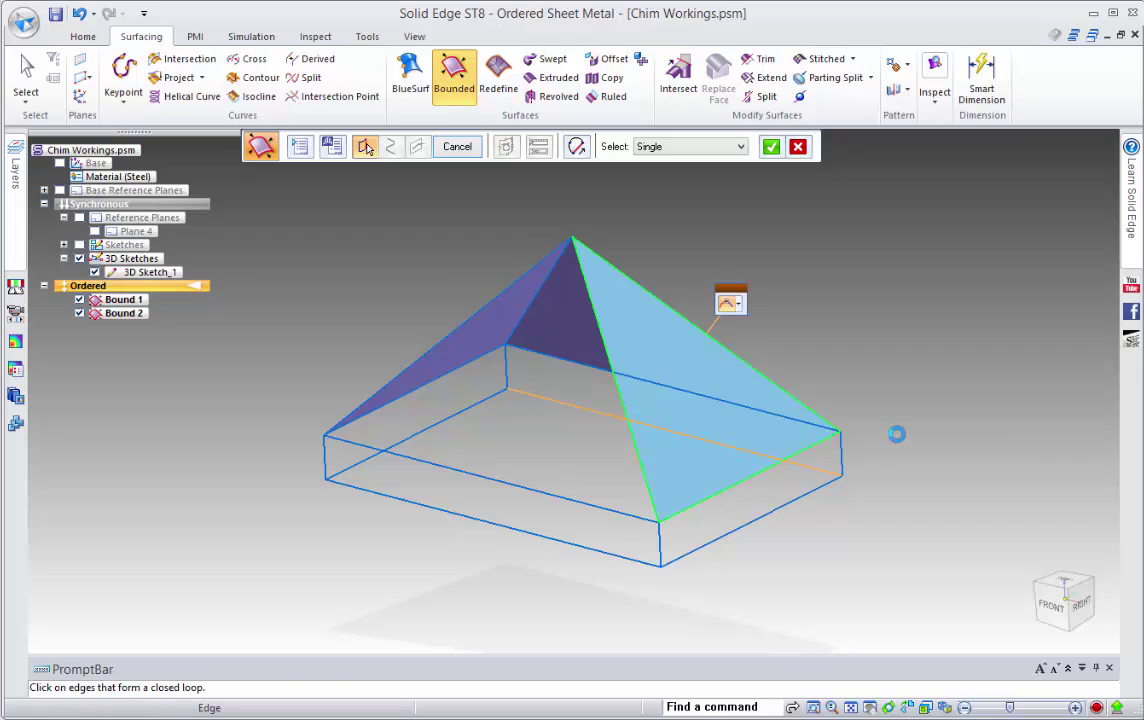
right_click(489, 365)
click(507, 373)
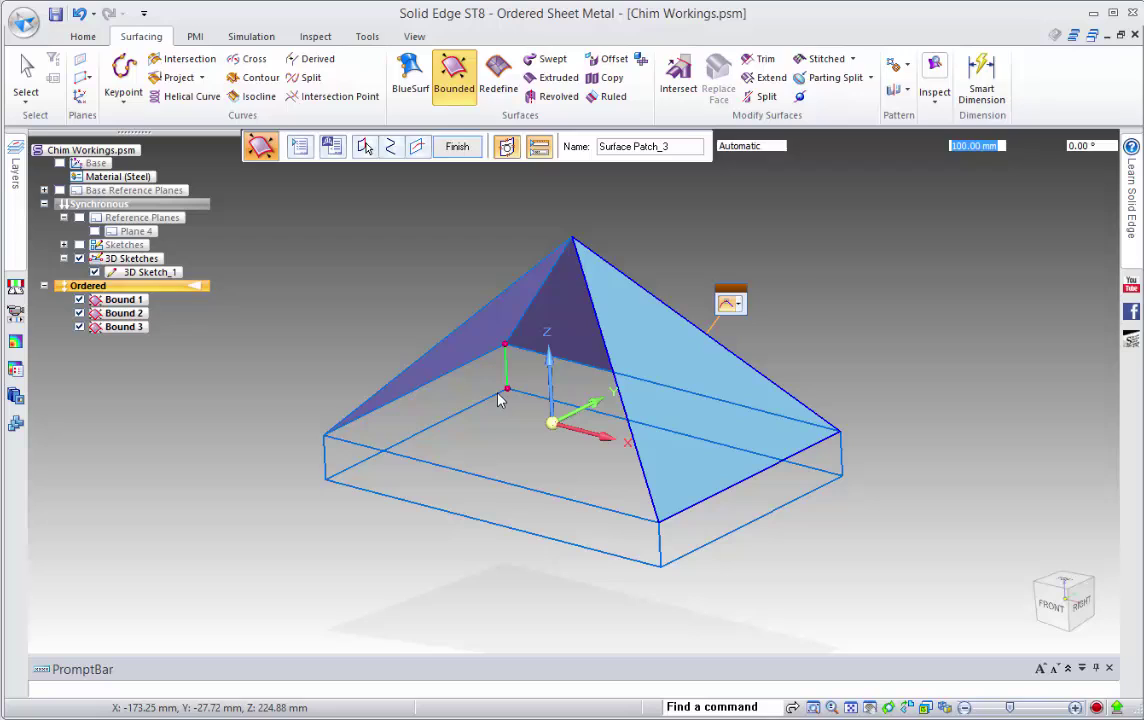
click(501, 394)
right_click(430, 236)
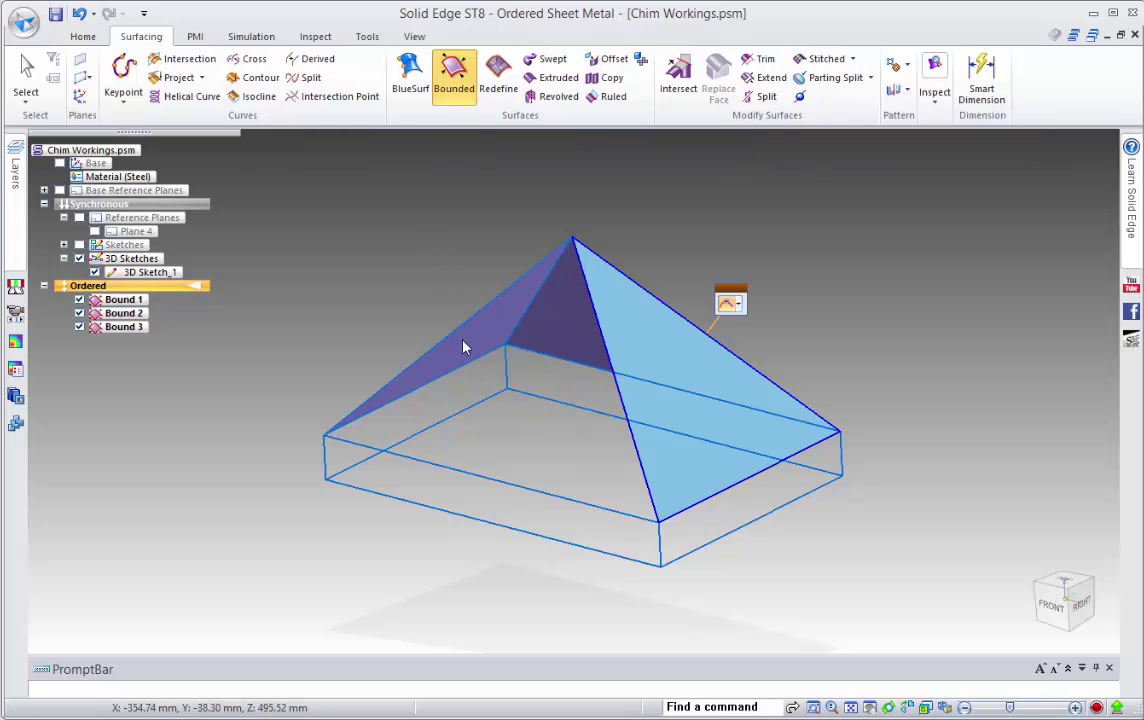
Step: Fill the left box wall with a bounded surface from its four edges
click(503, 368)
click(505, 370)
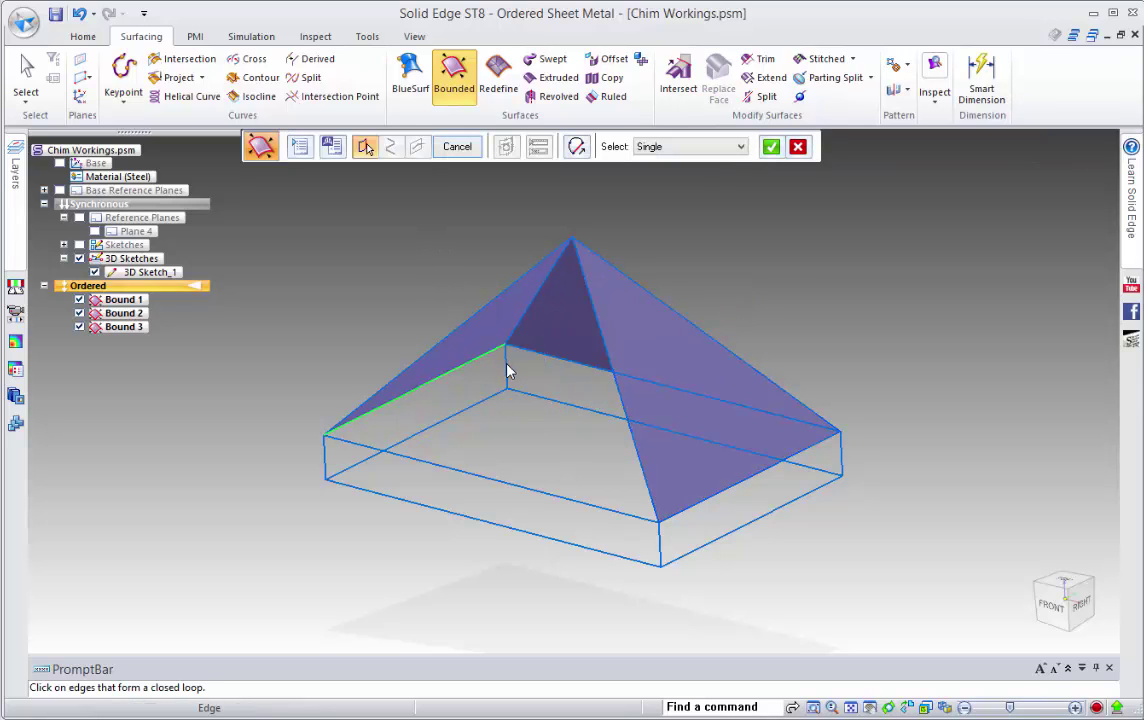
click(493, 396)
click(330, 463)
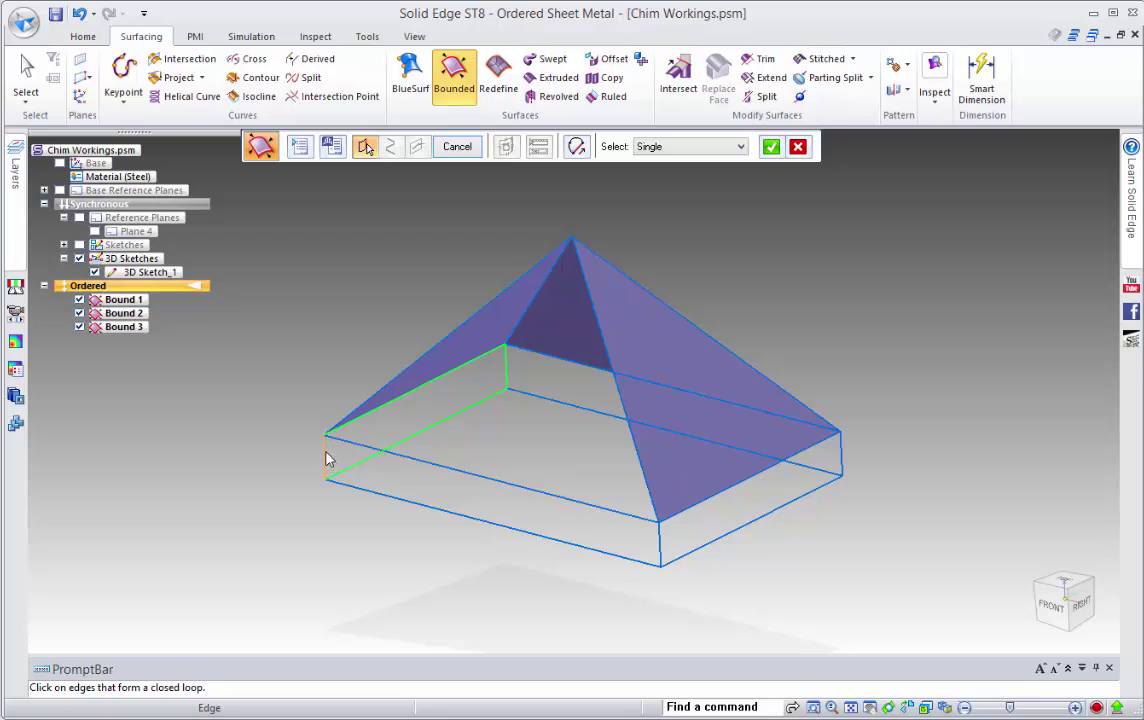
right_click(300, 335)
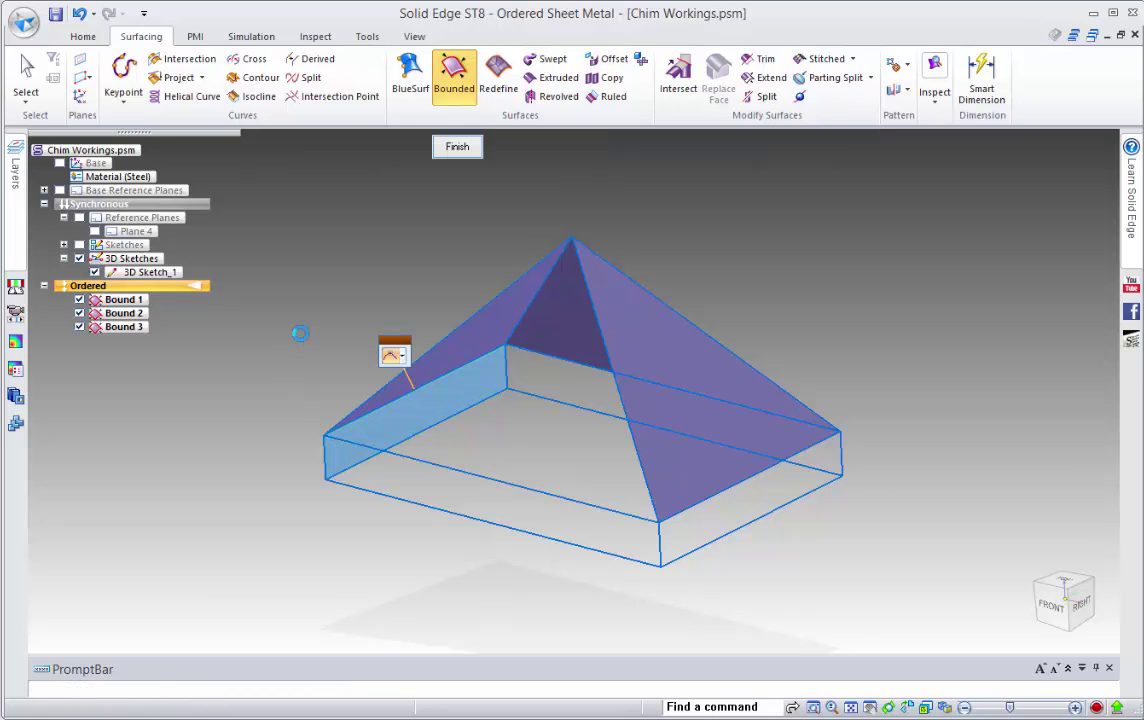
right_click(540, 365)
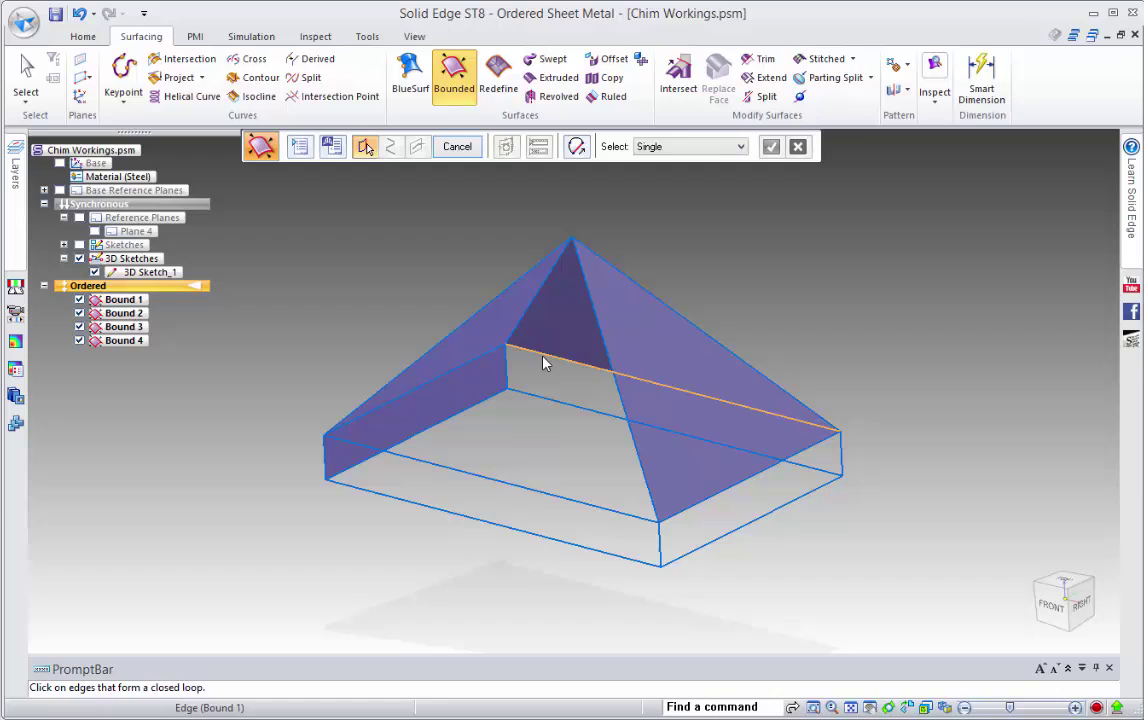
Step: Add bounded surfaces on the back wall and the right wall of the box
click(508, 377)
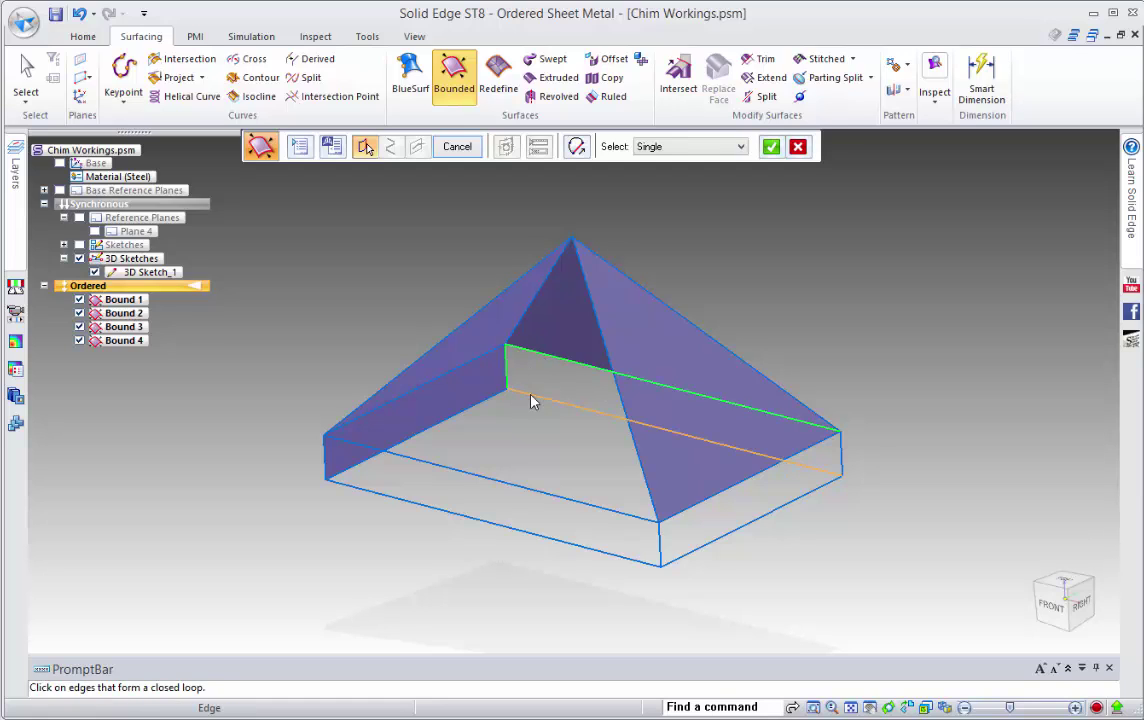
click(531, 396)
click(840, 458)
right_click(855, 390)
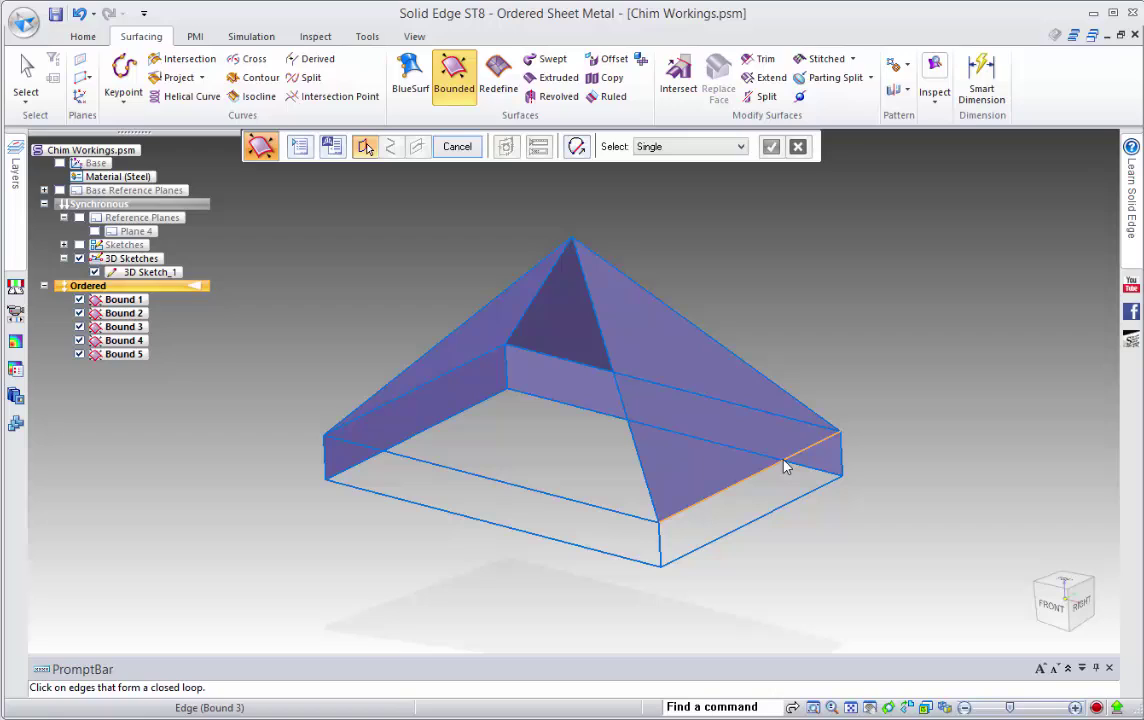
click(729, 489)
click(660, 540)
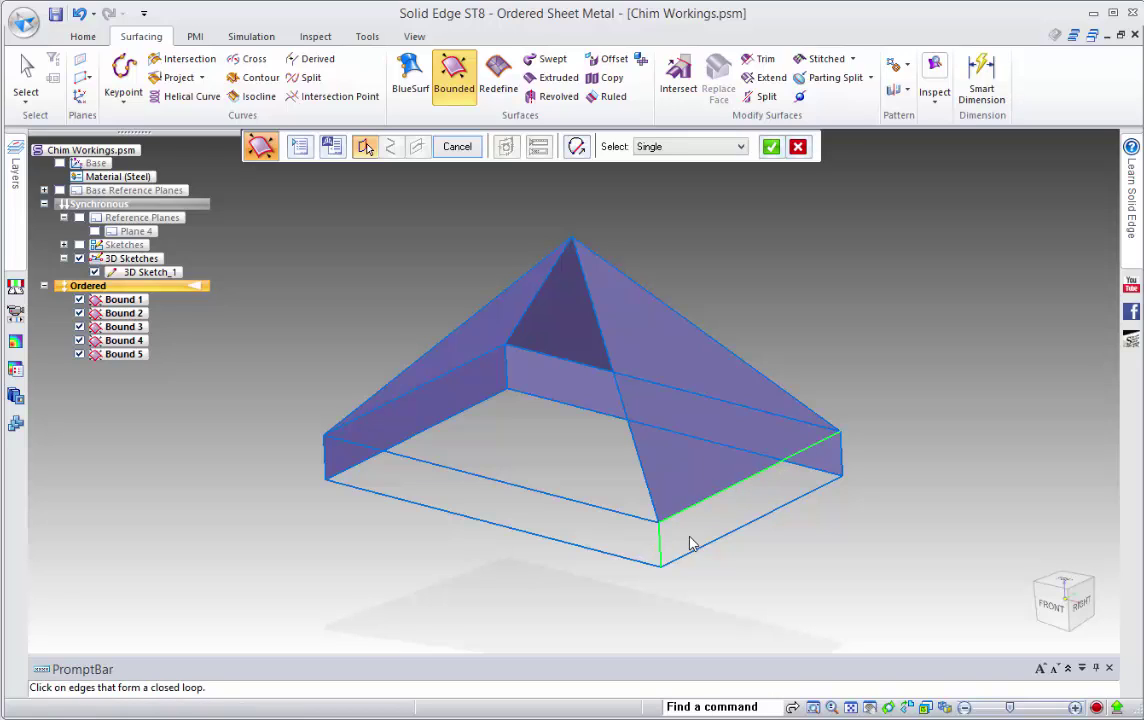
click(703, 551)
click(841, 458)
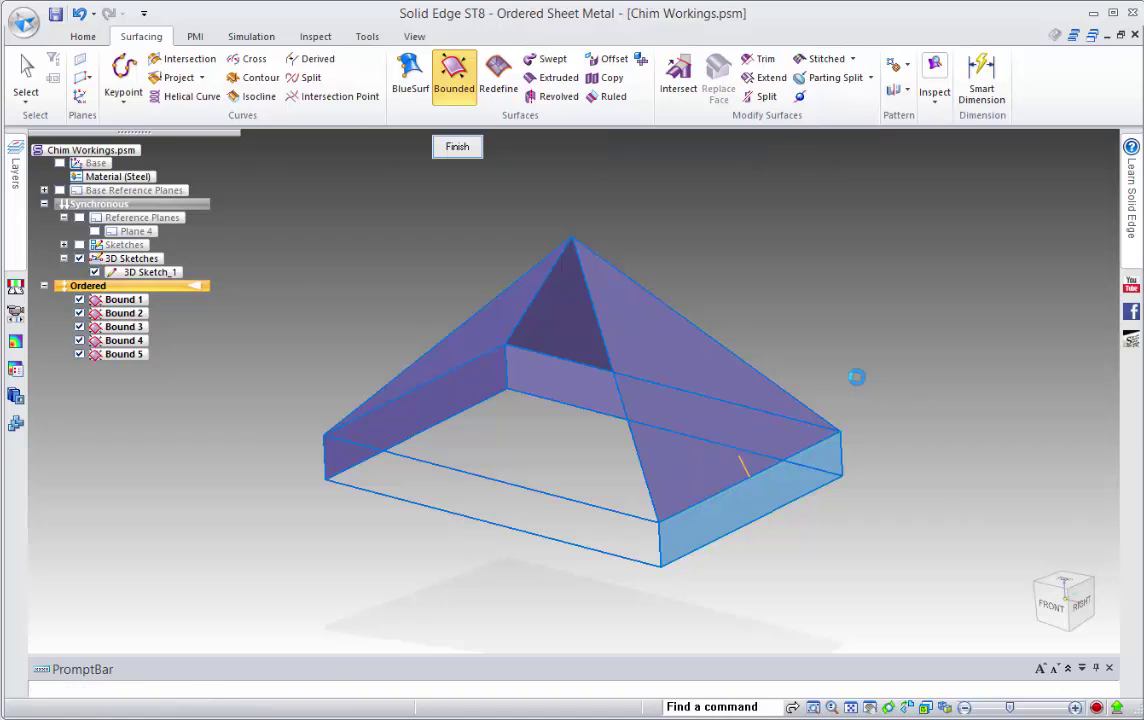
right_click(603, 413)
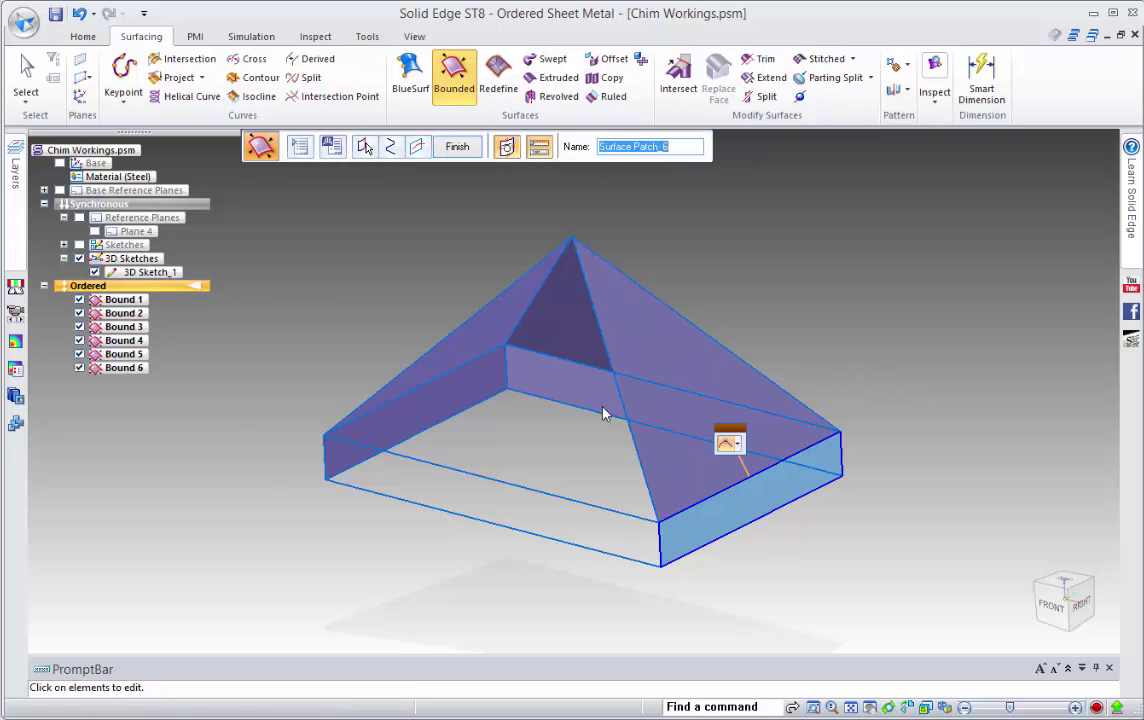
right_click(530, 437)
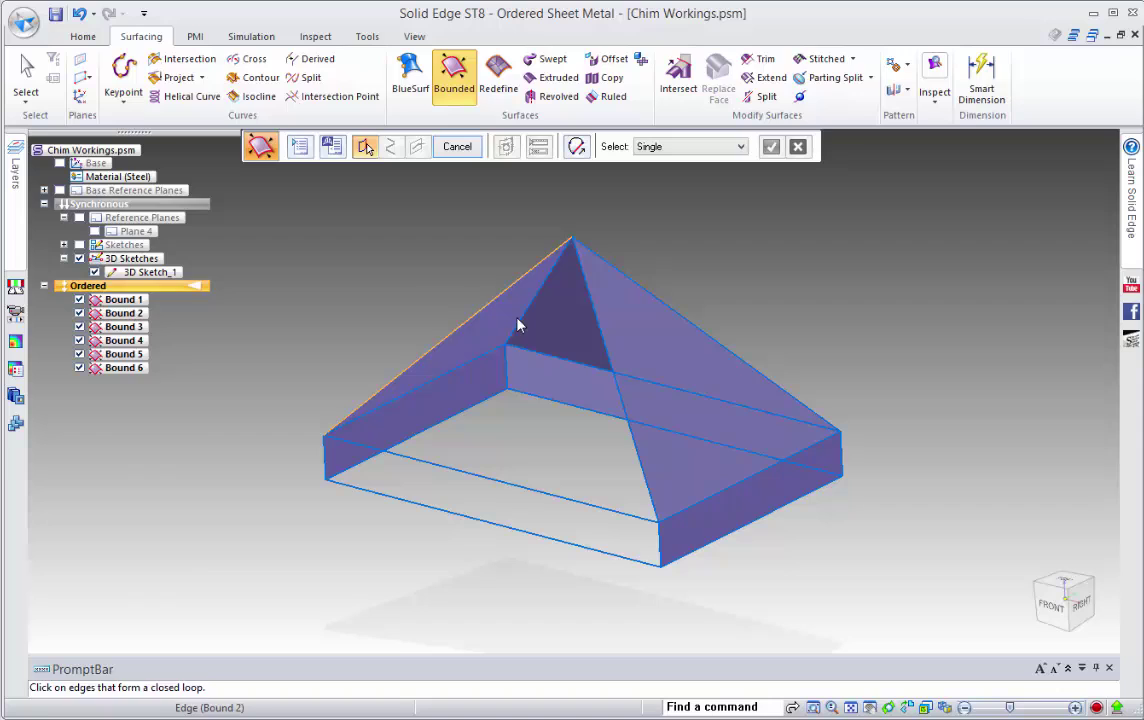
Step: Fill the last triangular roof face with a bounded surface
click(523, 279)
click(596, 317)
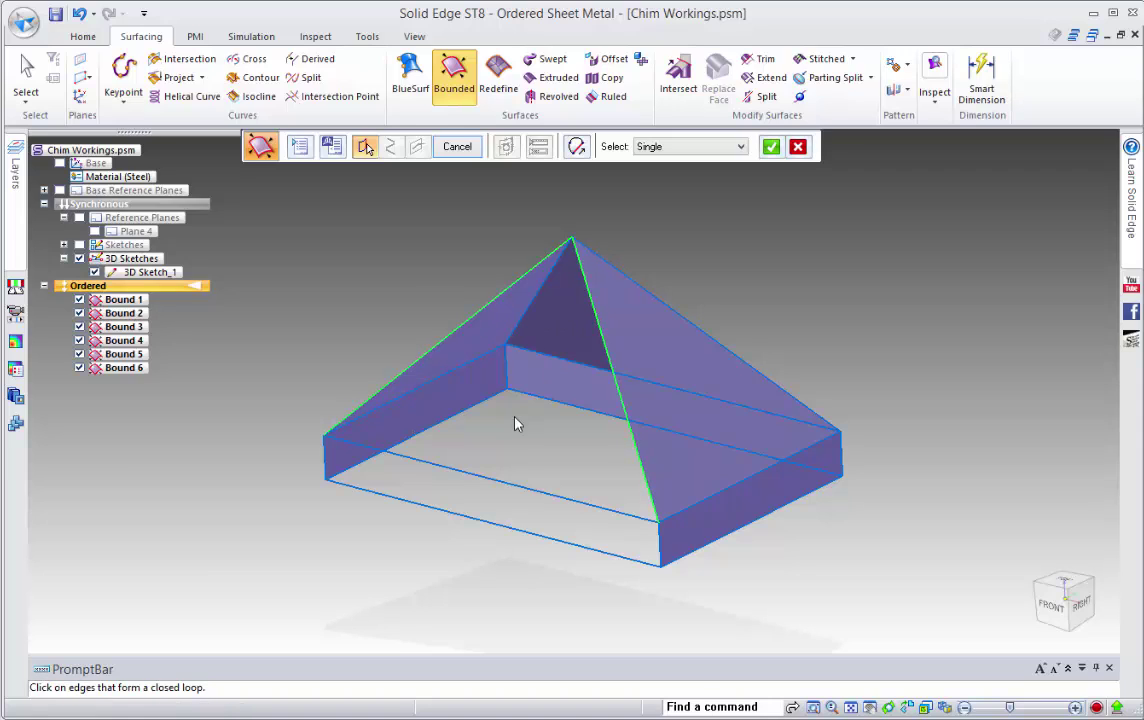
click(480, 481)
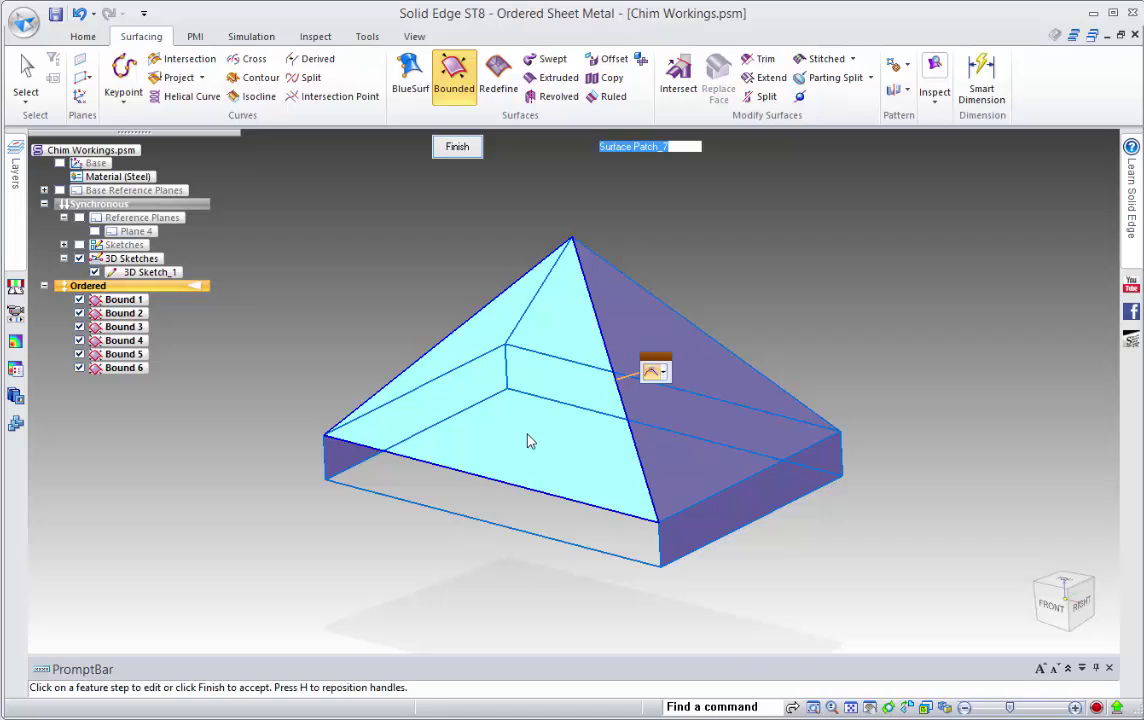
right_click(530, 441)
Step: Fill the front wall and the base, completing the set at Bound 9
click(437, 466)
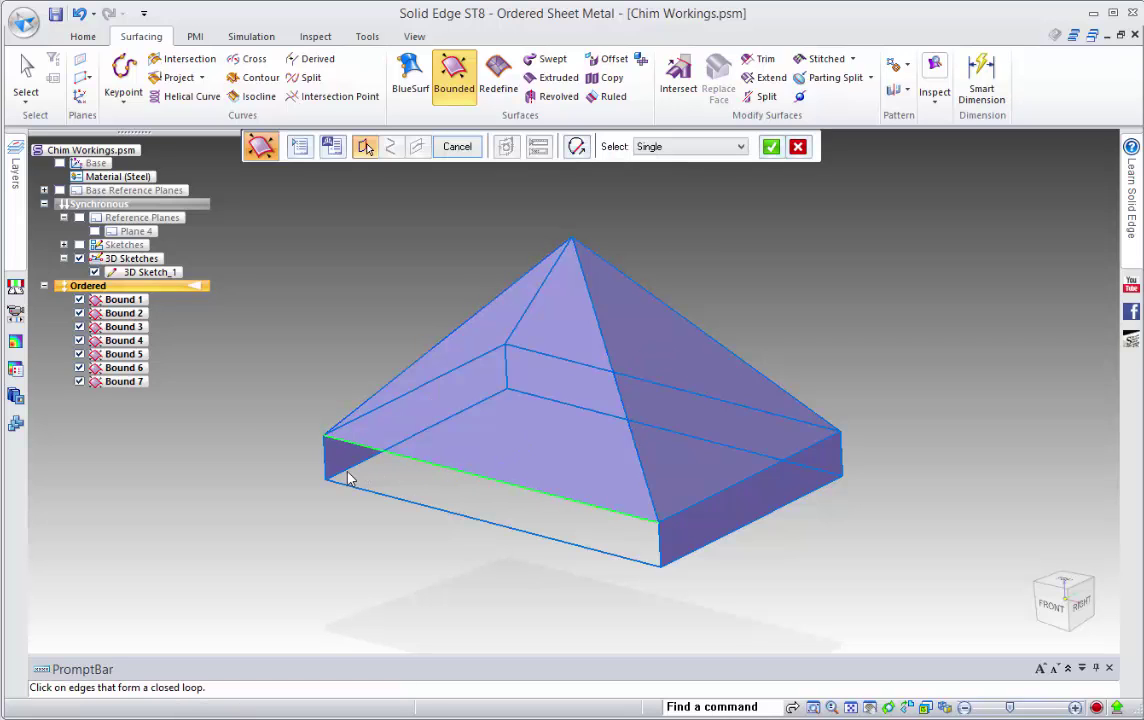
click(326, 460)
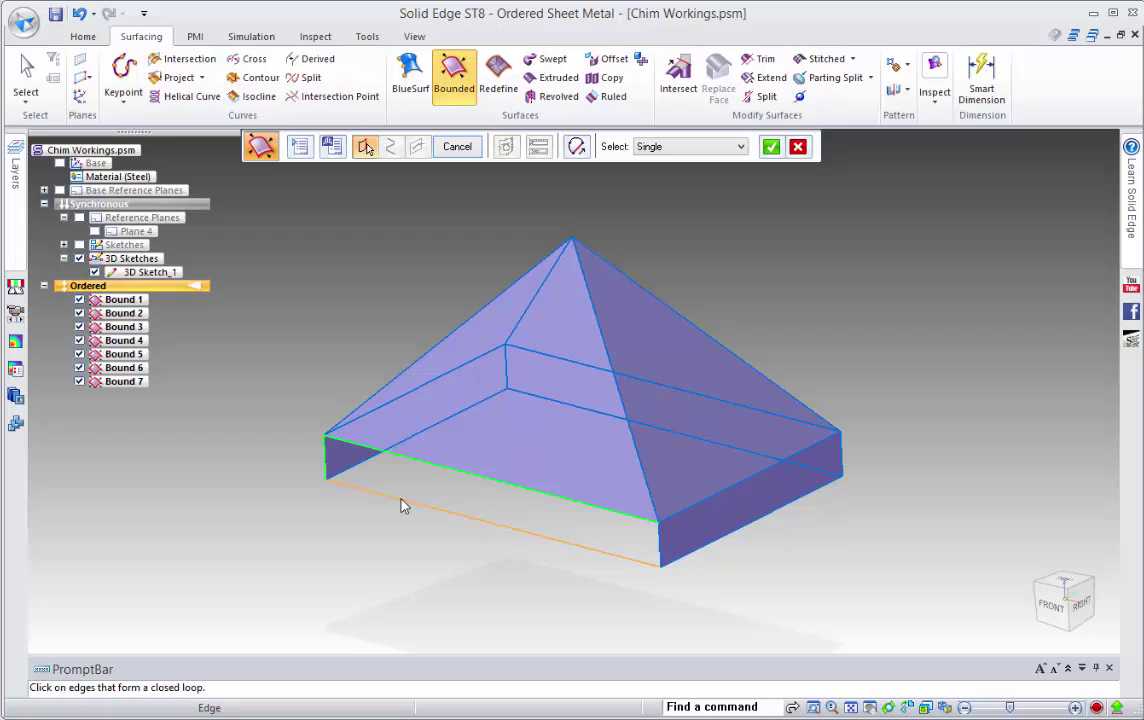
click(401, 501)
right_click(511, 557)
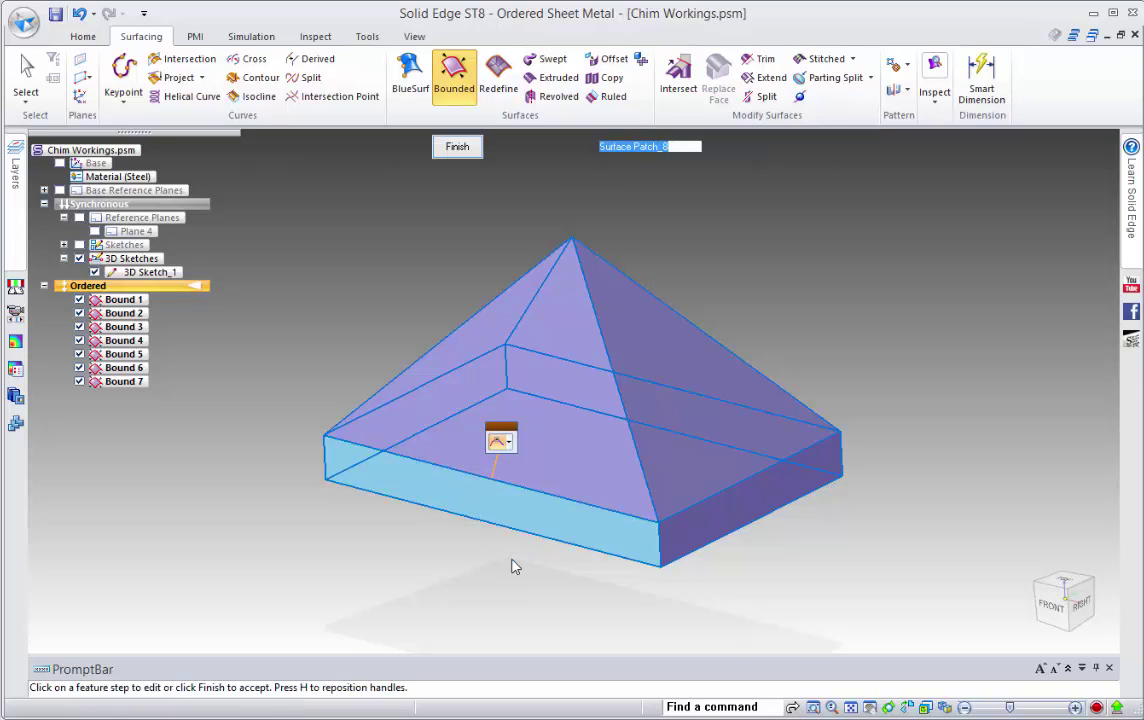
right_click(515, 567)
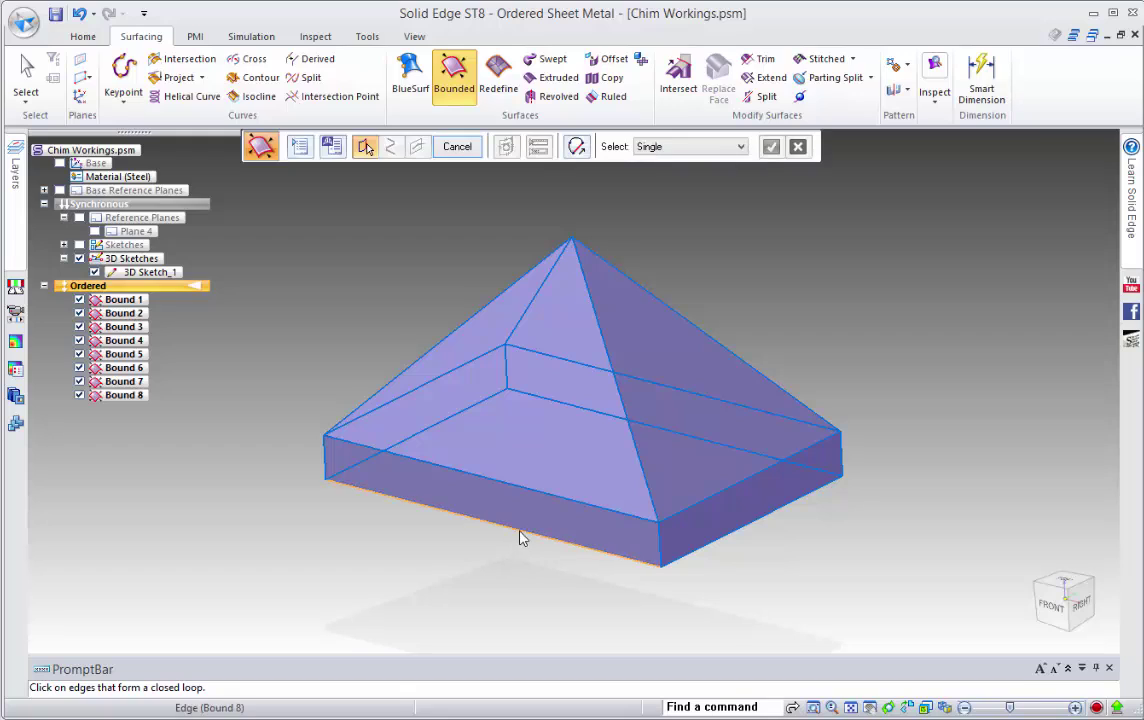
click(458, 416)
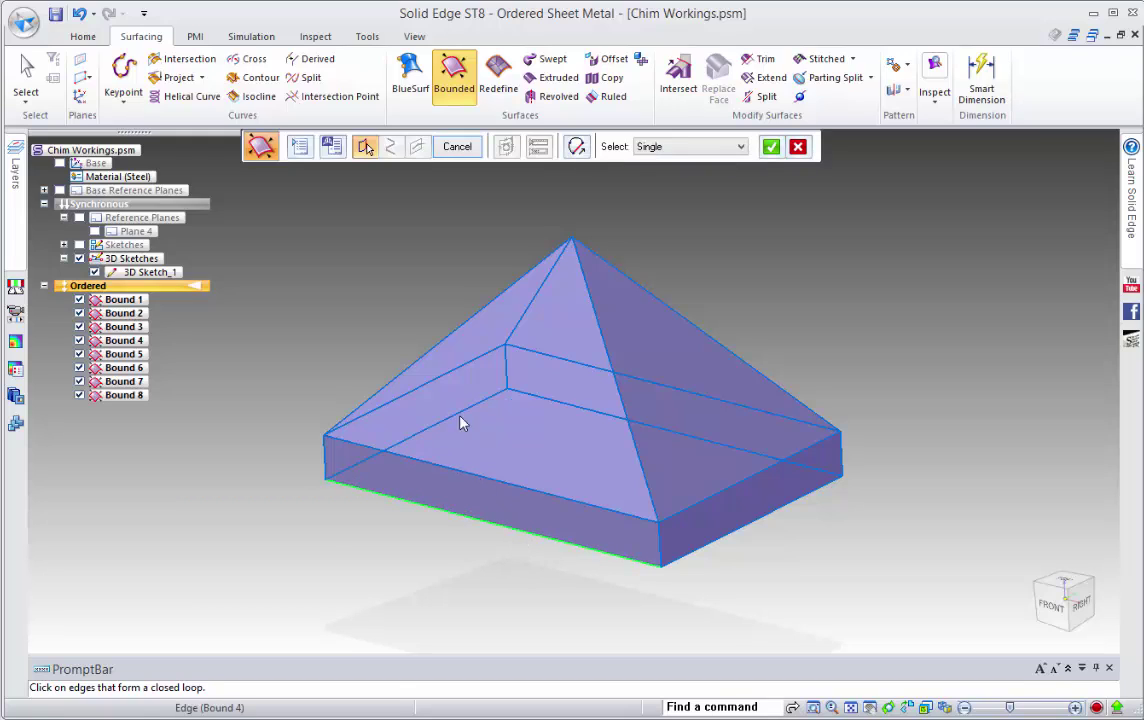
click(541, 403)
click(748, 522)
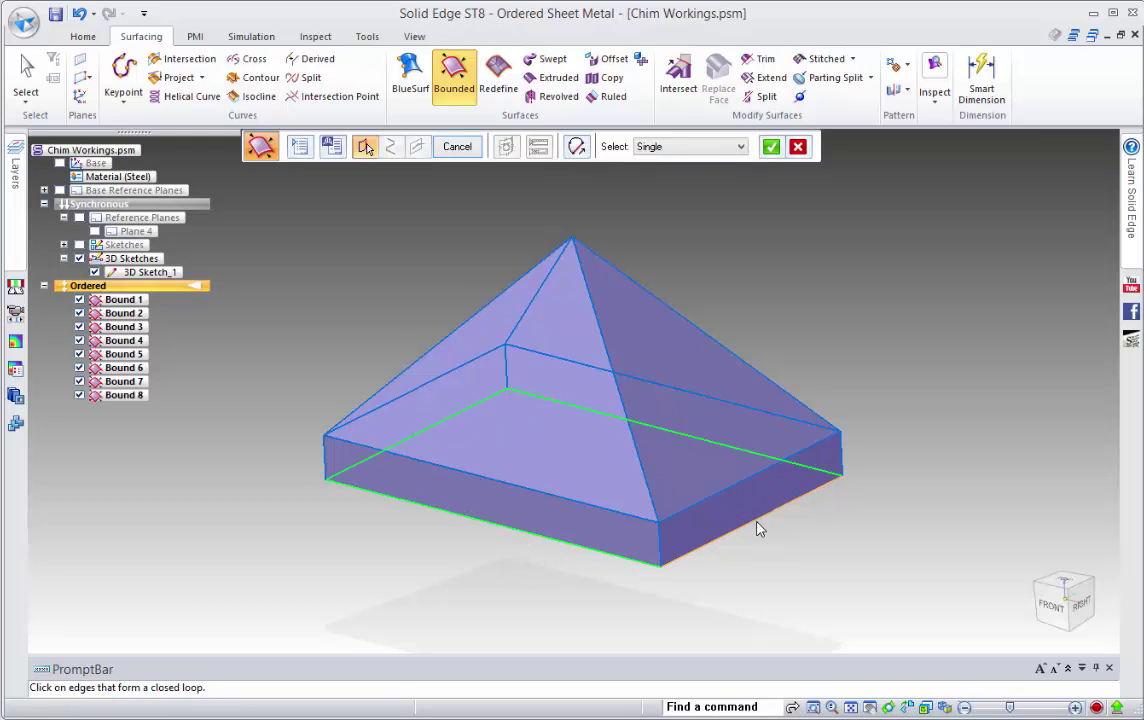
right_click(827, 537)
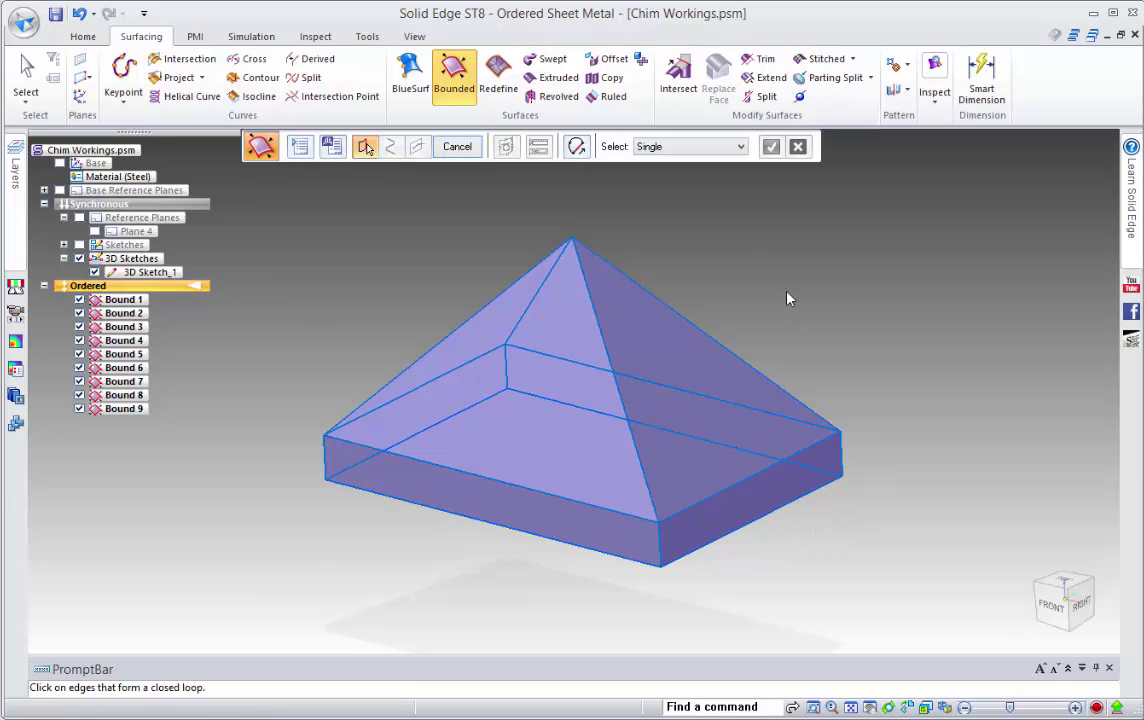
Step: Stitch all nine surfaces into Stitch 1, a solid body set as the base feature
click(818, 58)
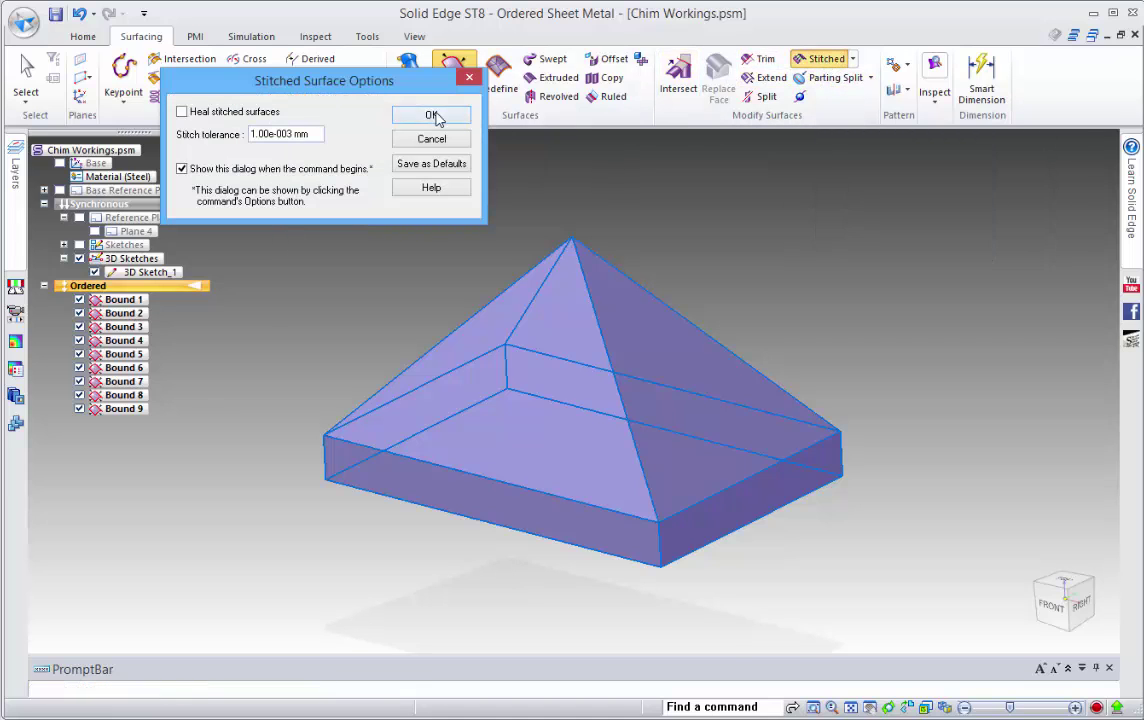
click(431, 115)
drag(786, 510, 925, 590)
right_click(912, 430)
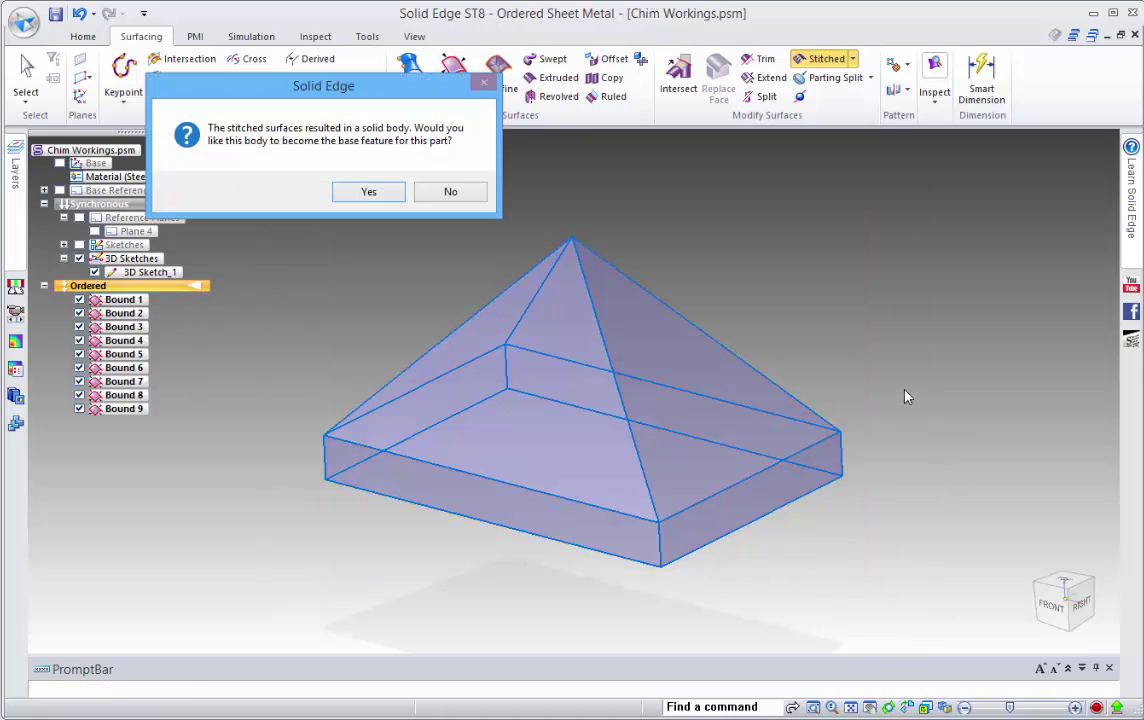
click(368, 193)
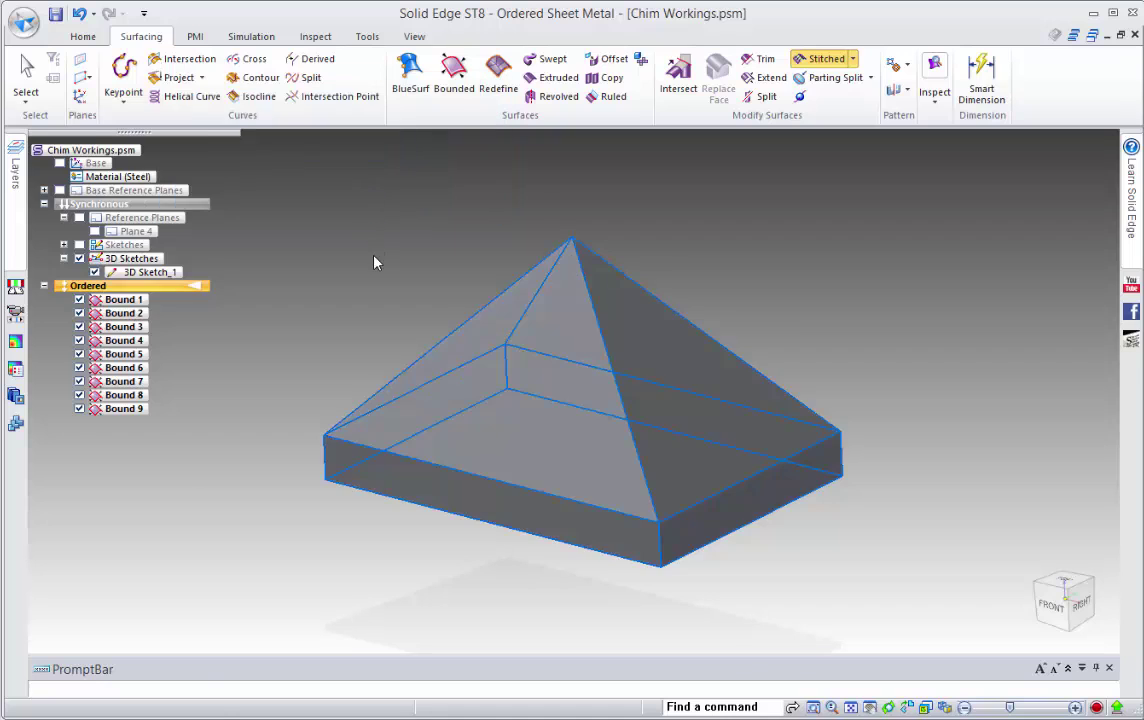
right_click(487, 578)
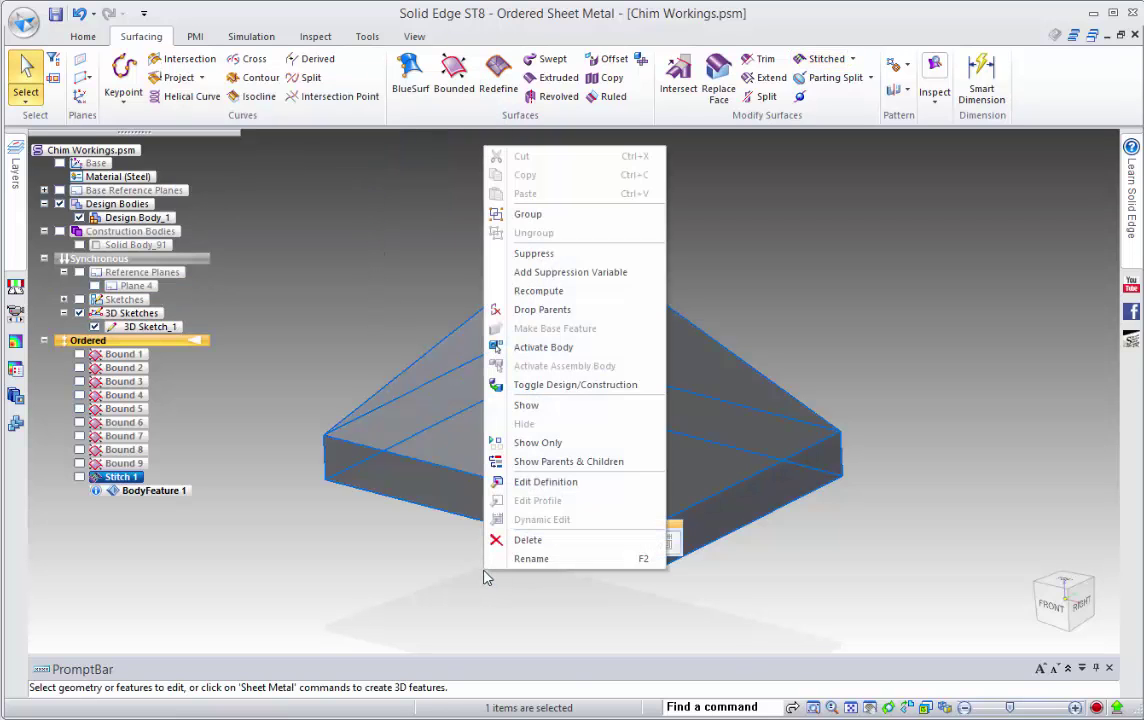
key(Escape)
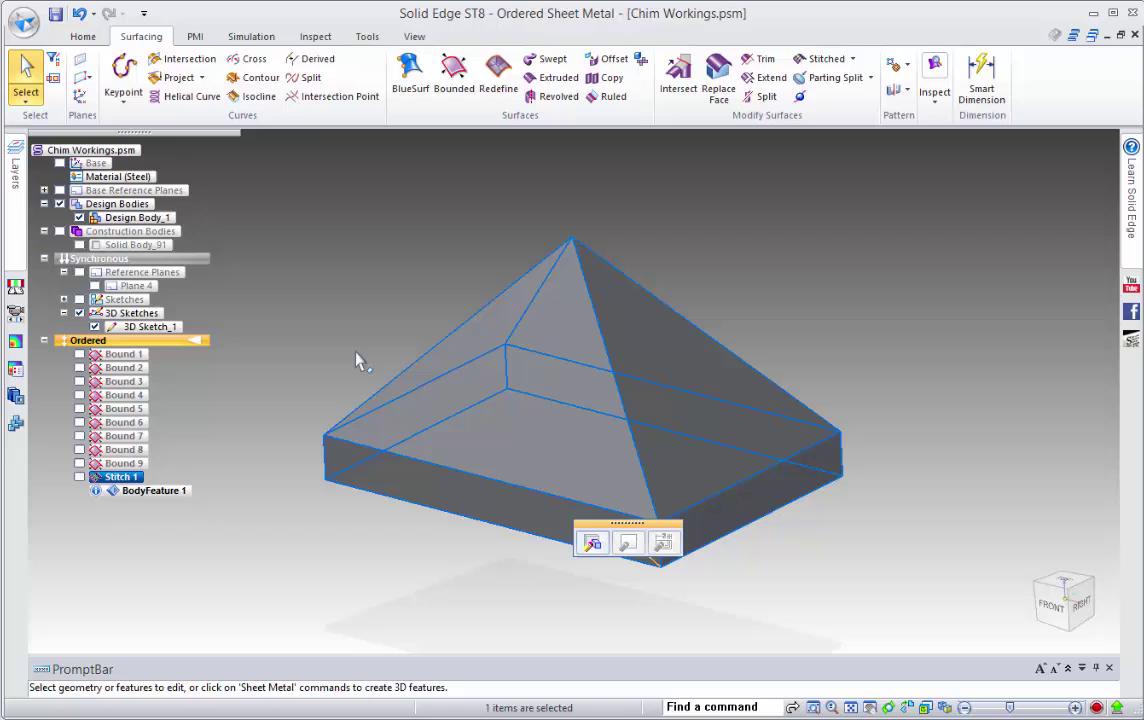
Step: Start Part to Sheet Metal from the Tools tab's Transform group
click(83, 36)
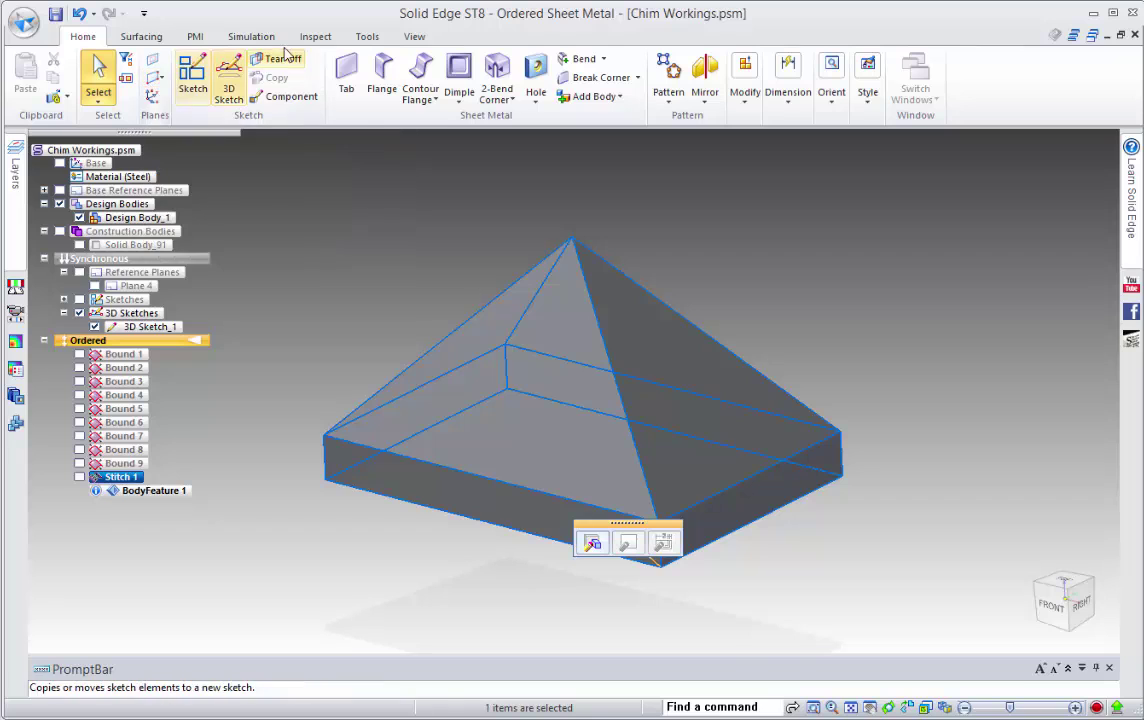
click(369, 37)
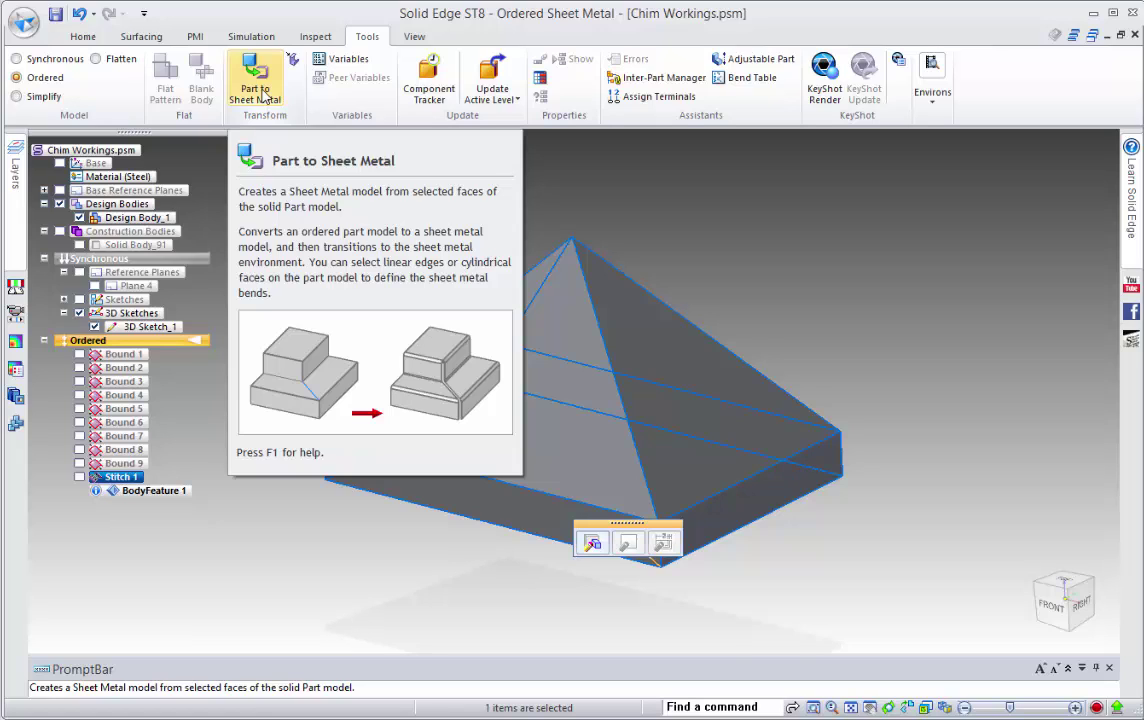
click(255, 78)
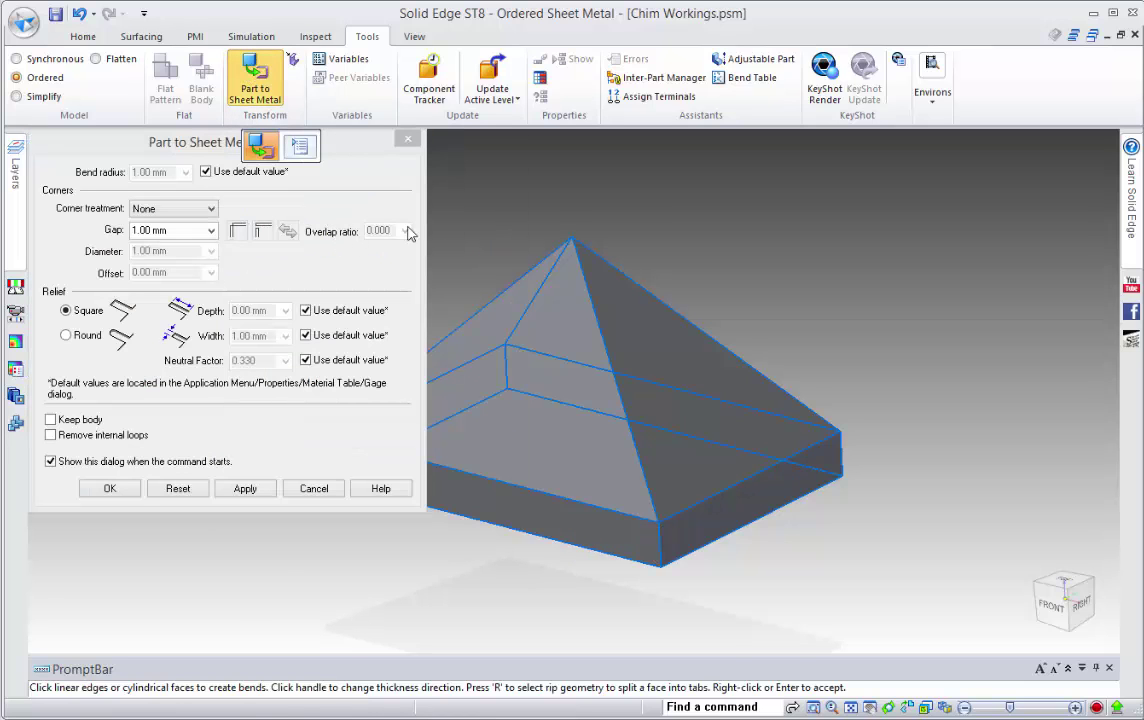
Step: Pan the chimney model right so it clears the Part to Sheet Metal options
shift+middle_drag(562, 341, 727, 342)
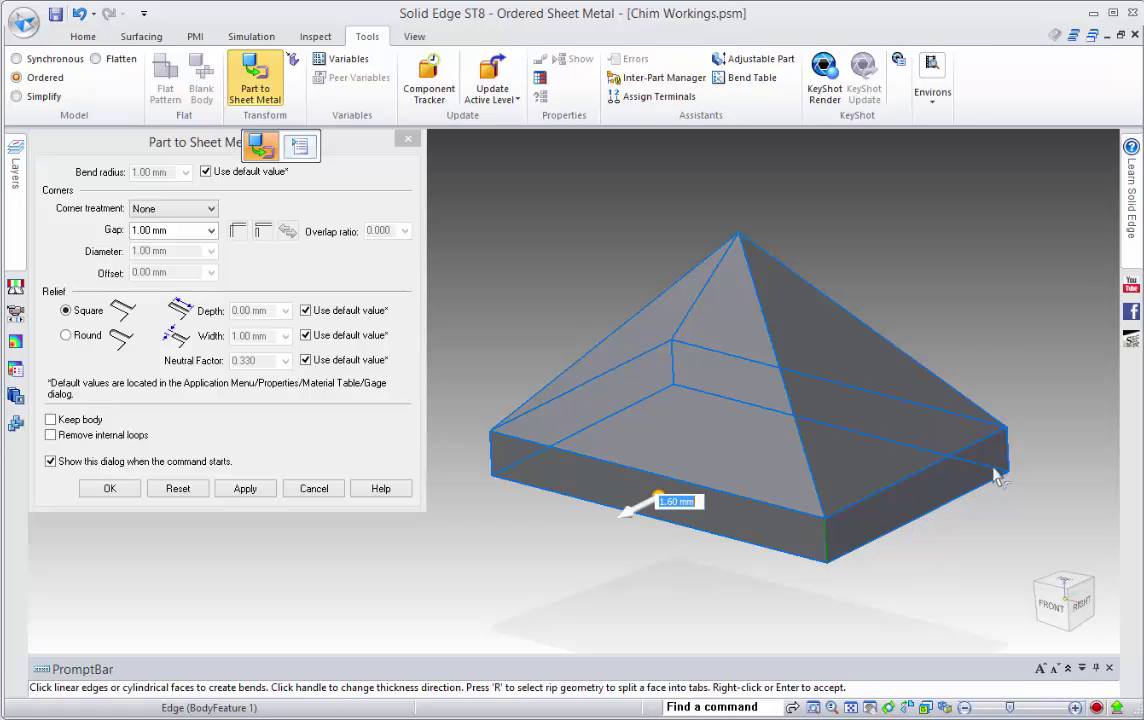
Step: Convert to 1.60 mm sheet metal with bends on three side edges and thickness flipped
click(896, 426)
click(1006, 456)
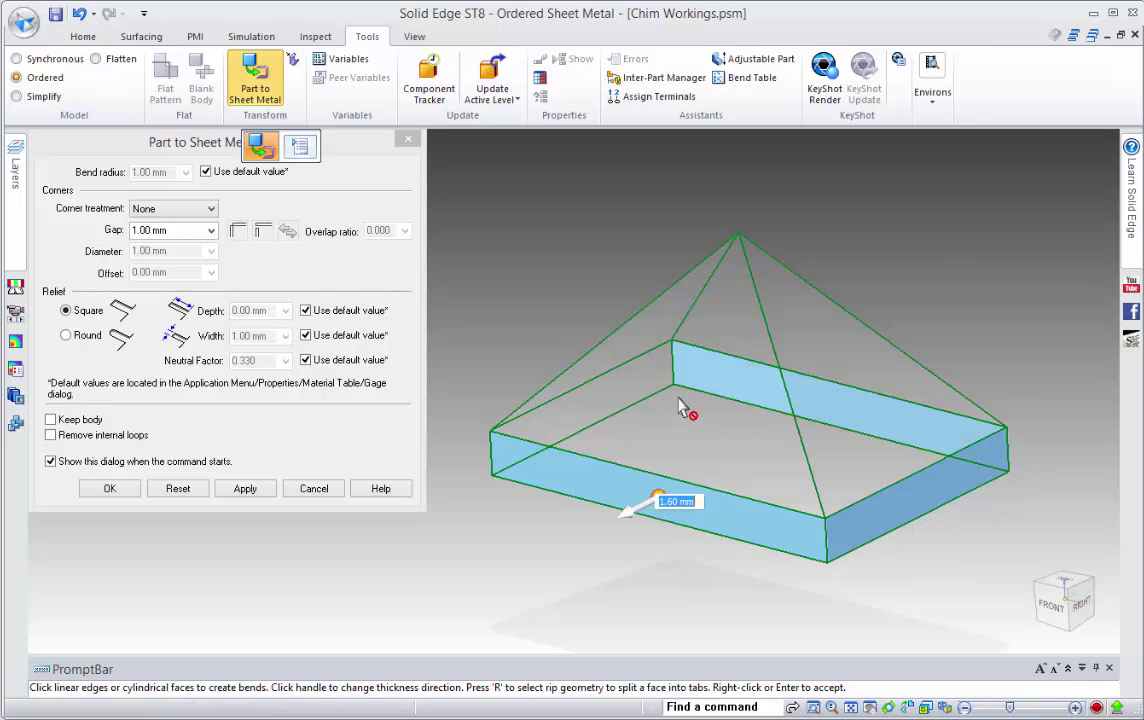
click(671, 362)
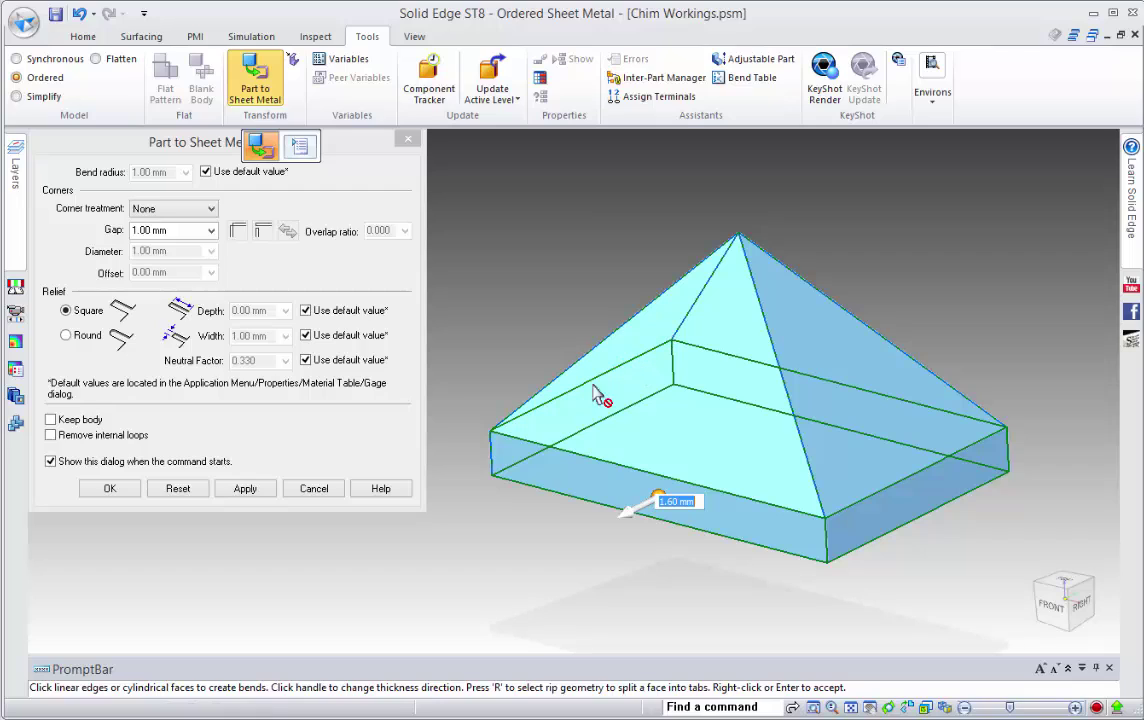
click(638, 512)
right_click(601, 549)
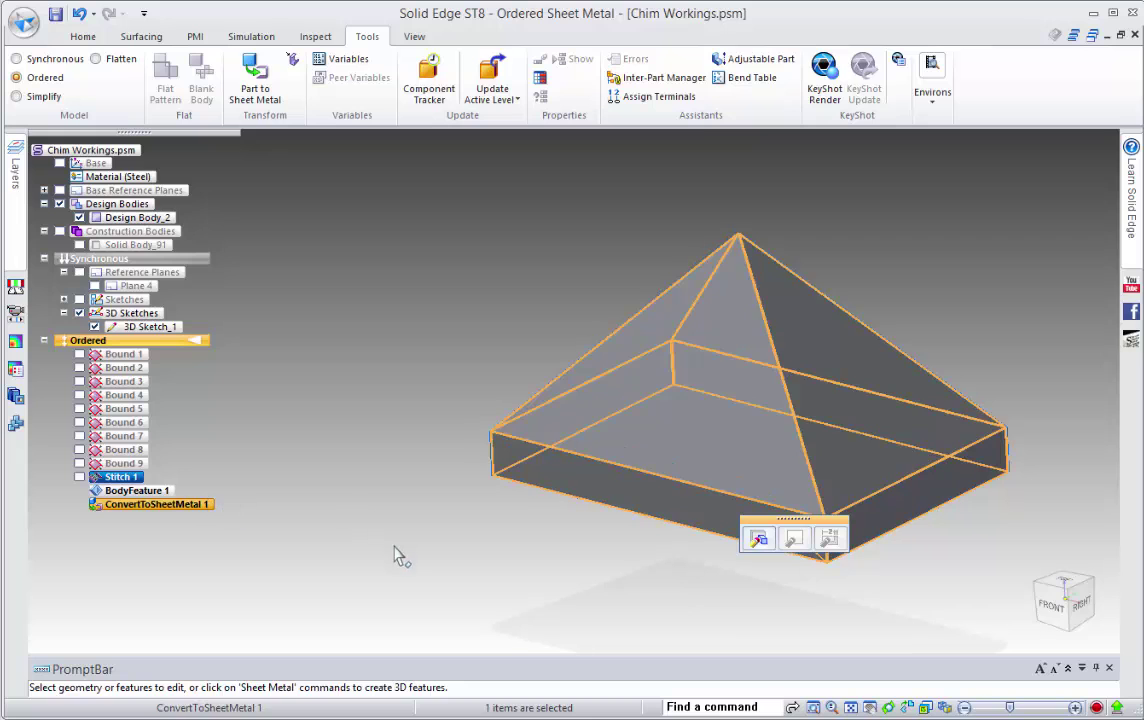
middle_drag(398, 557, 413, 532)
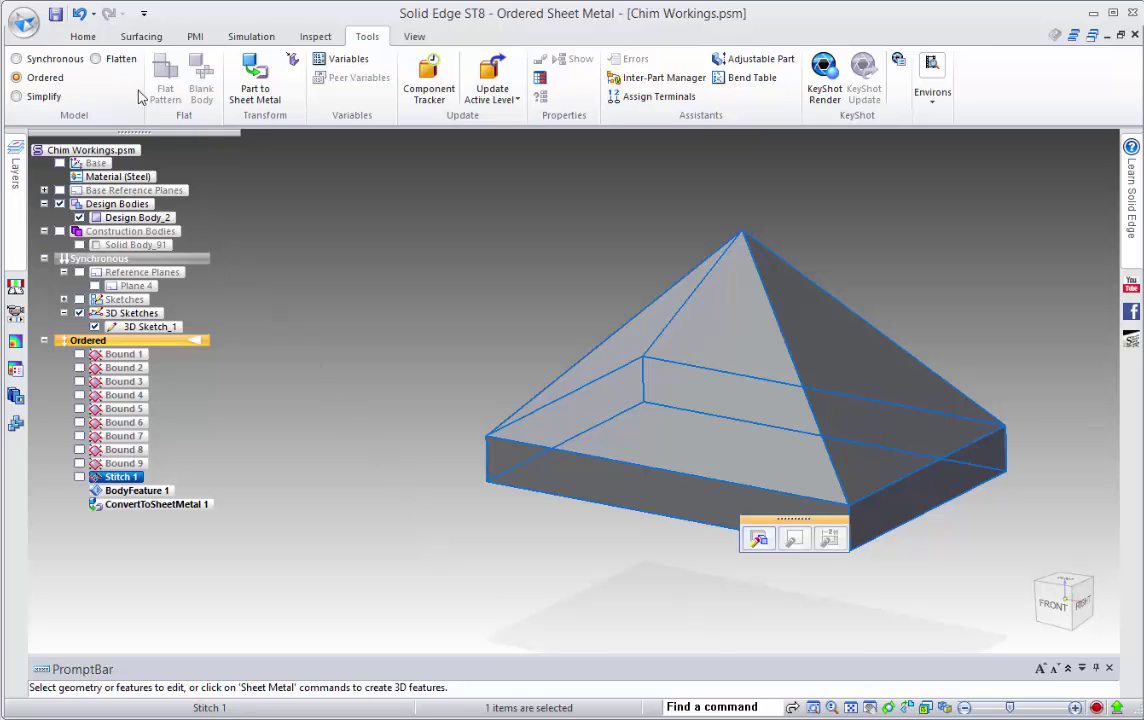
Step: Create Flatten 1 with the front face up and its bottom edge as x-axis, then fit view
click(96, 58)
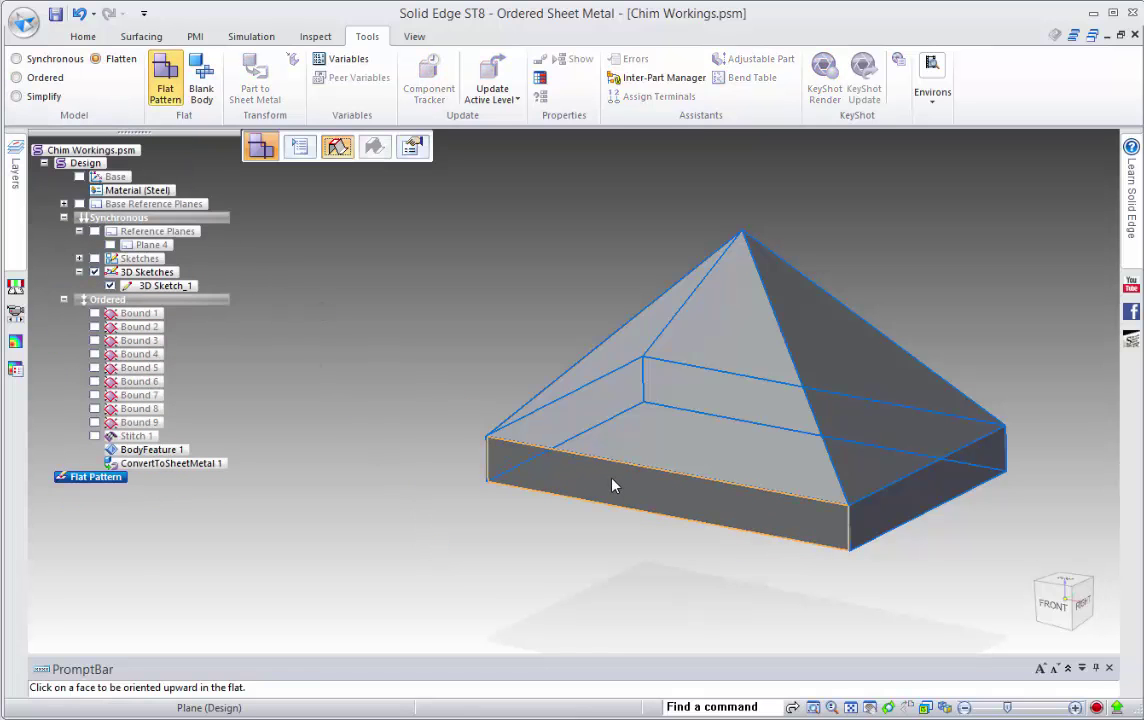
click(613, 487)
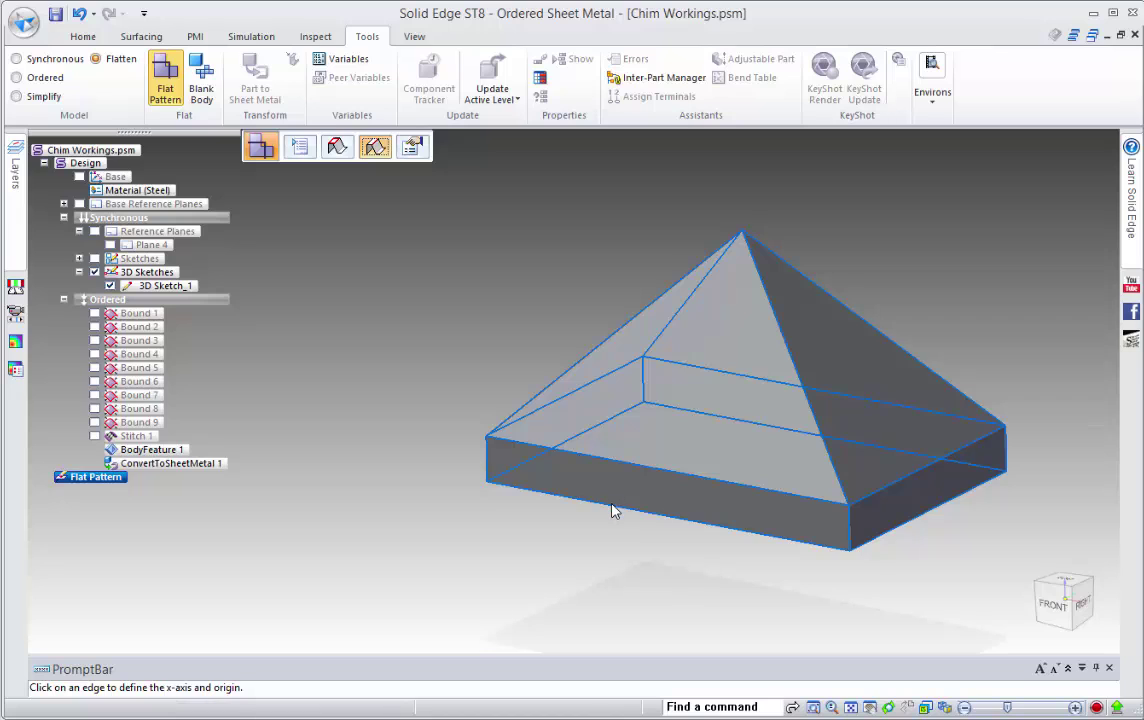
click(613, 511)
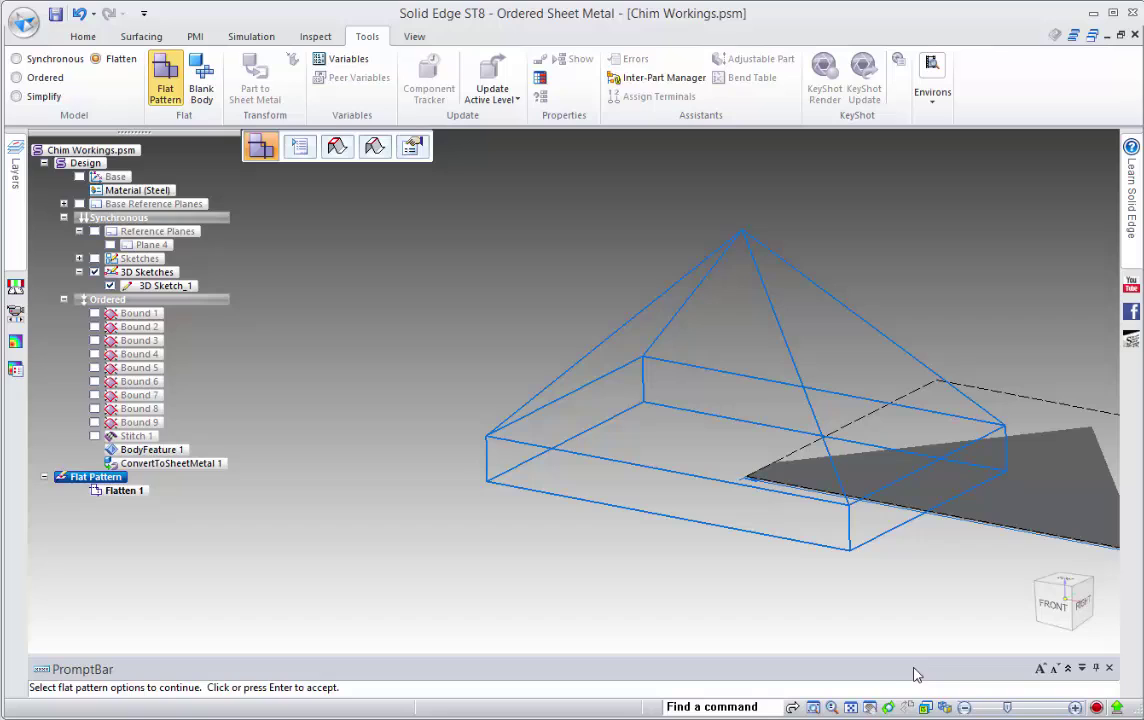
click(870, 707)
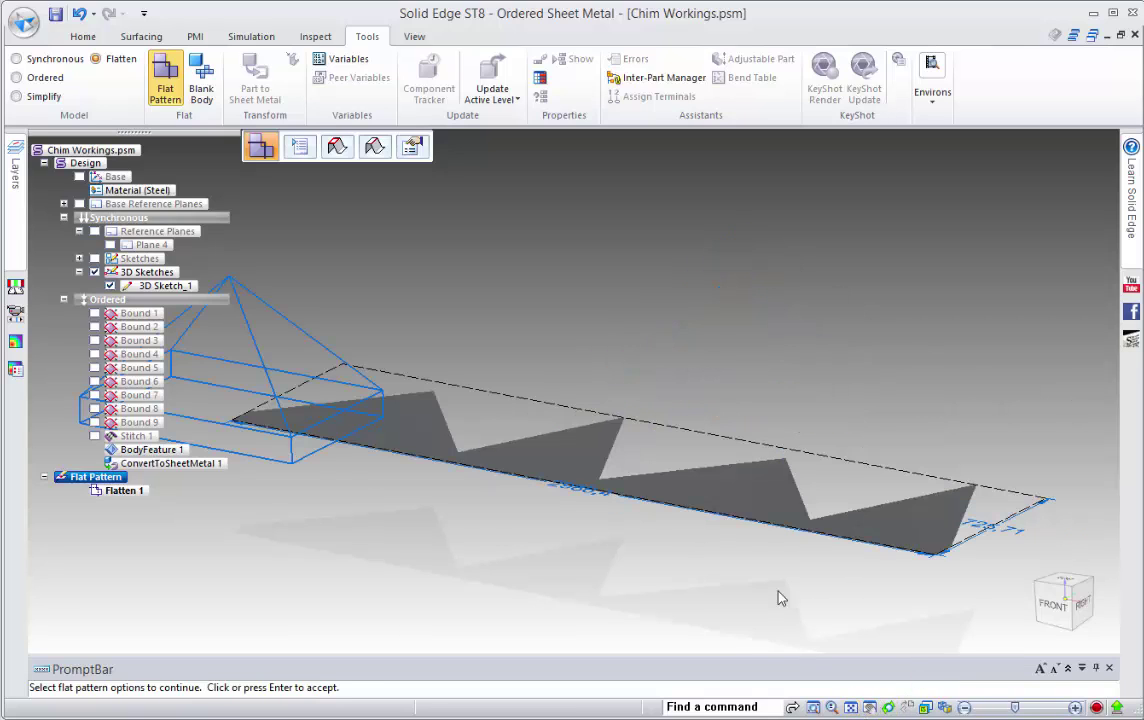